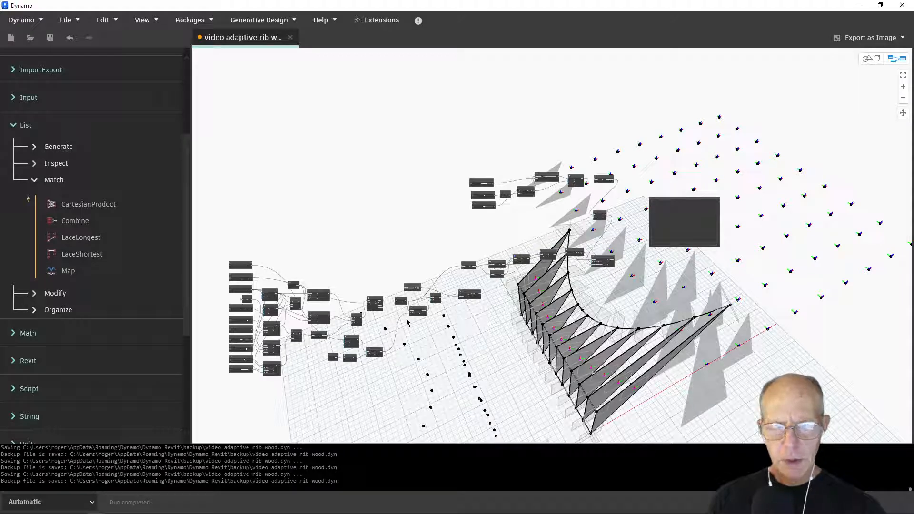
# Step: Move the AdaptiveComponent.ByPoints node beyond the Geometry.Transform node at the downstream end of the graph
pyautogui.scroll(5, 472, 298)
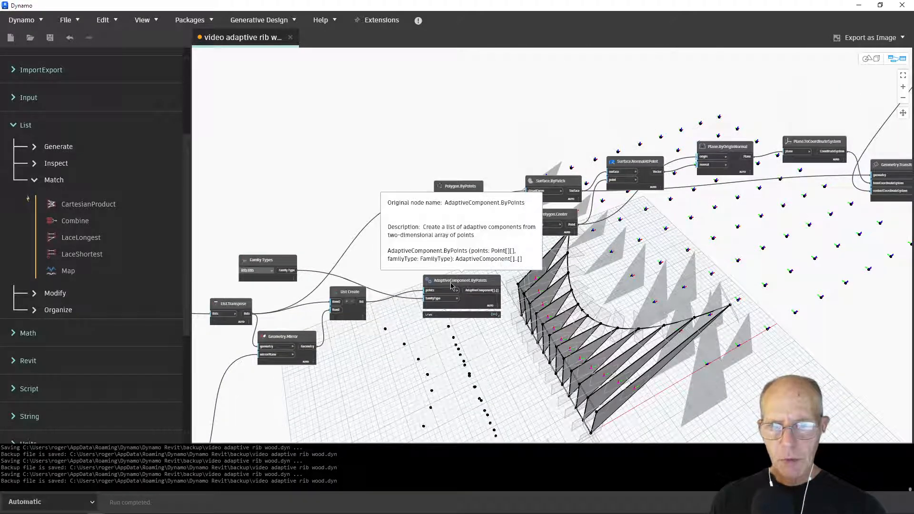
pyautogui.scroll(-4, 469, 291)
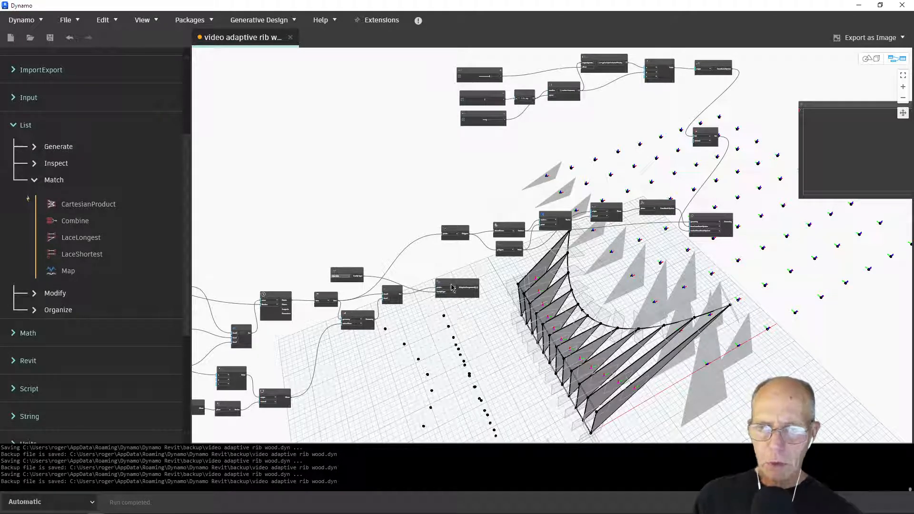
pyautogui.scroll(4, 451, 287)
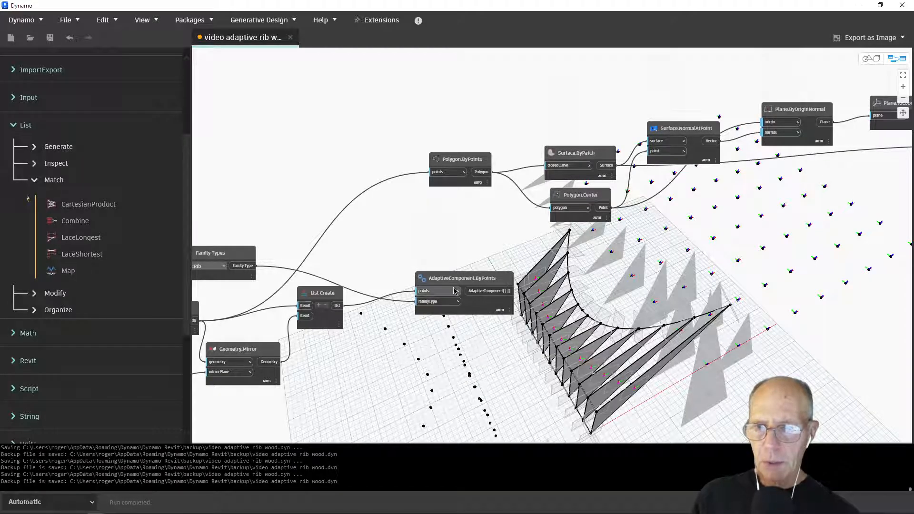
pyautogui.scroll(-5, 454, 291)
pyautogui.moveTo(480, 288); pyautogui.dragTo(842, 265)
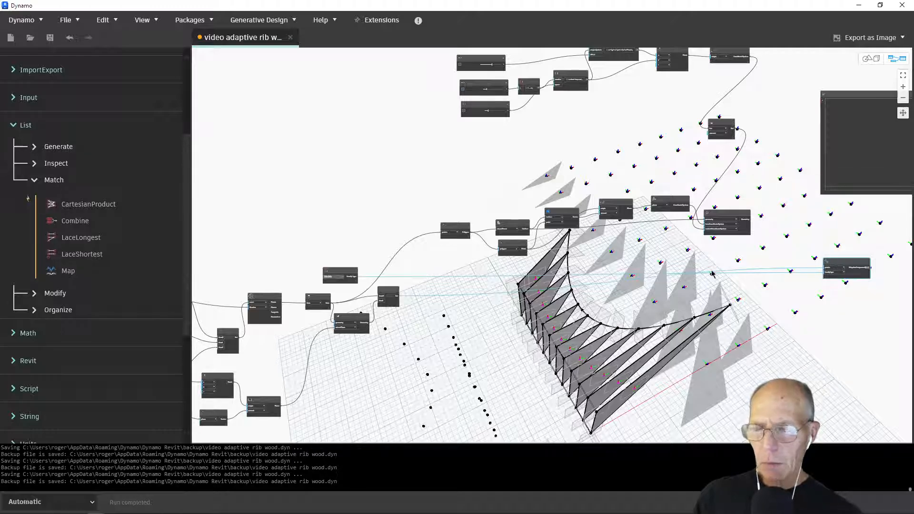
pyautogui.hotkey('ctrl', 'l')
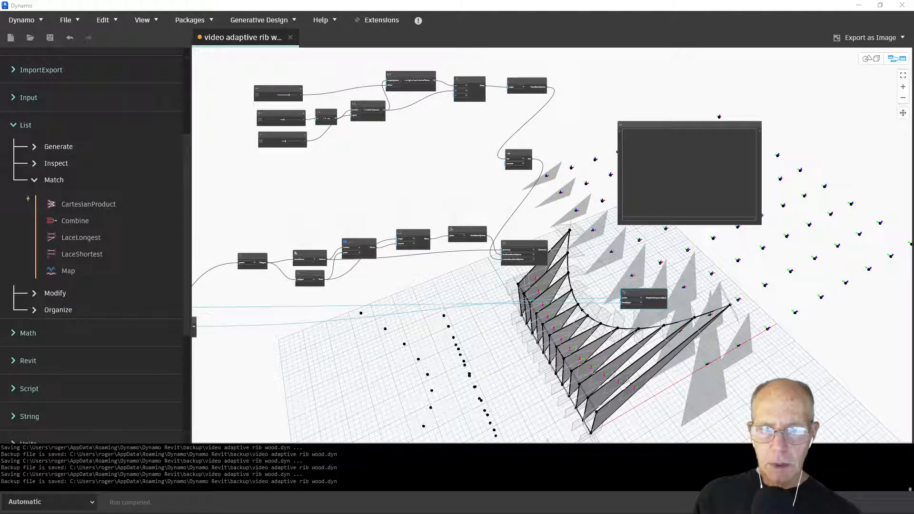
pyautogui.scroll(5, 498, 267)
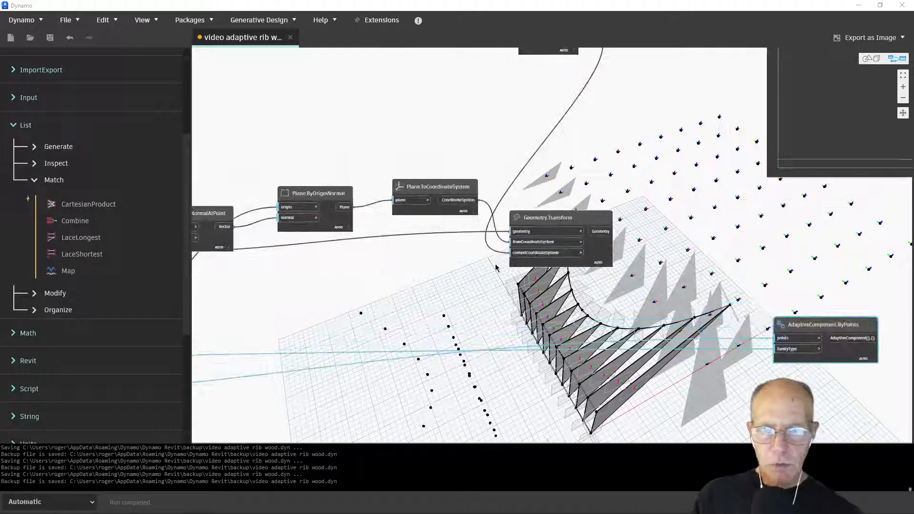
pyautogui.click(384, 283)
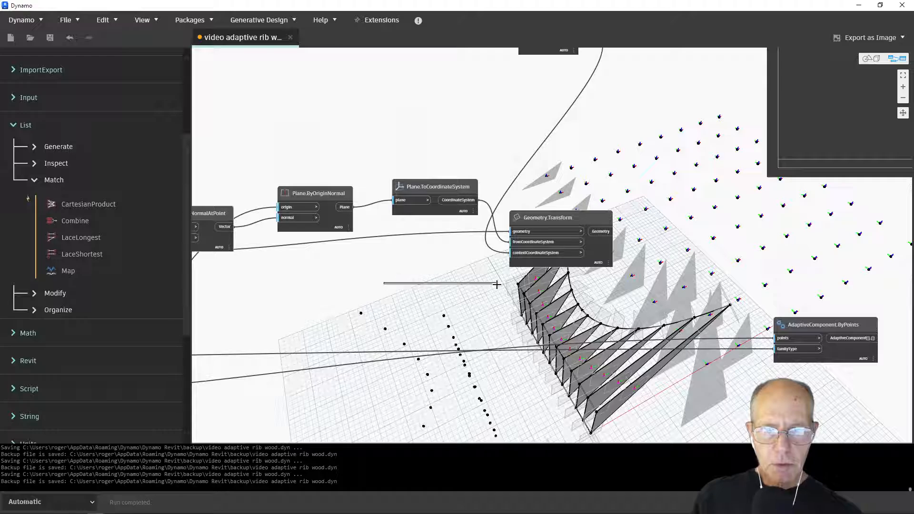
# Step: Feed the Polygon output of Polygon.ByPoints into the geometry input of Geometry.Transform in place of the patch surface
pyautogui.moveTo(425, 270); pyautogui.dragTo(612, 237, button='middle')
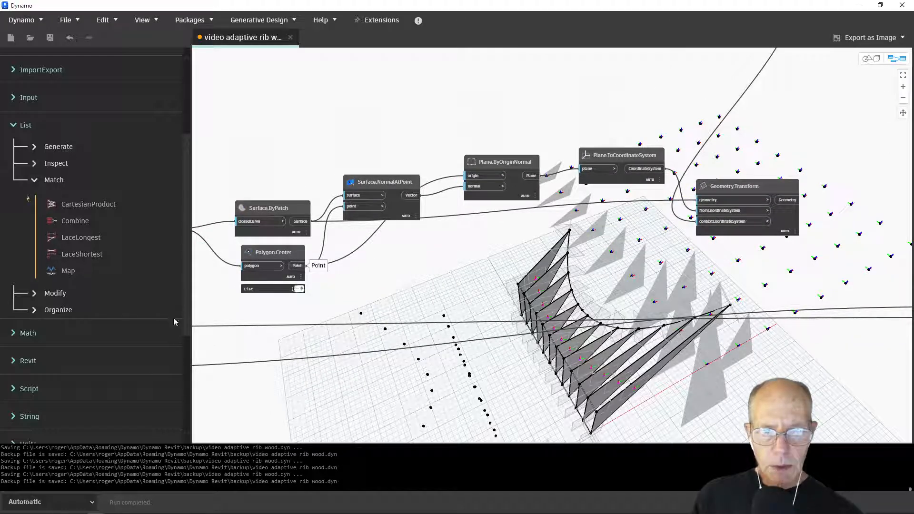
pyautogui.moveTo(263, 330); pyautogui.dragTo(408, 363, button='middle')
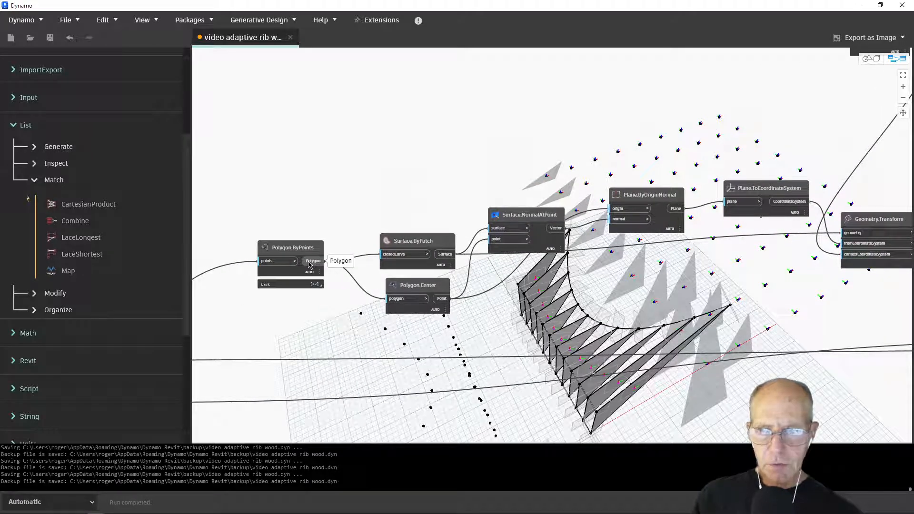
pyautogui.moveTo(312, 261); pyautogui.dragTo(844, 233)
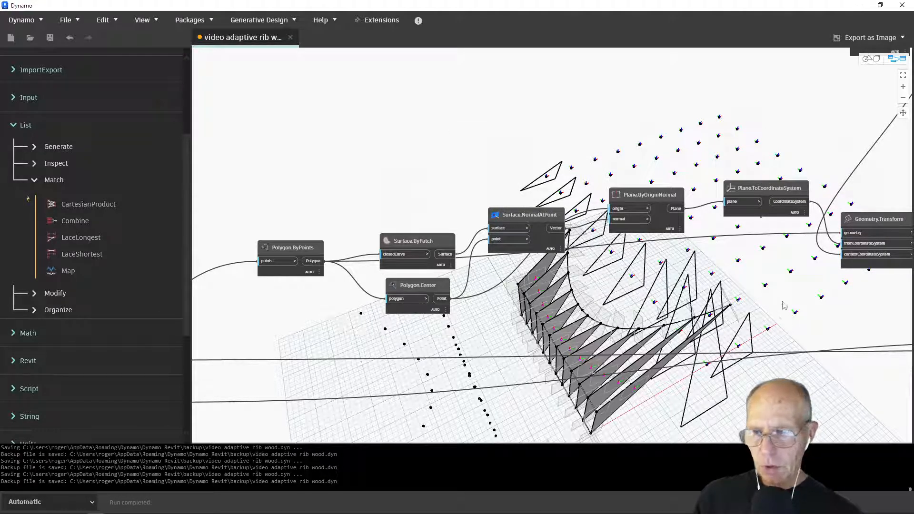
pyautogui.moveTo(785, 306); pyautogui.dragTo(328, 306, button='middle')
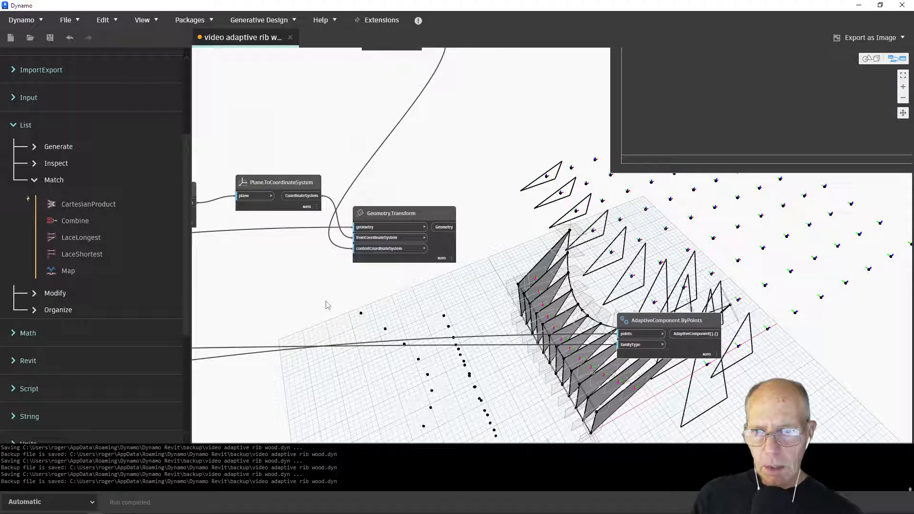
pyautogui.rightClick(509, 240)
pyautogui.moveTo(526, 293)
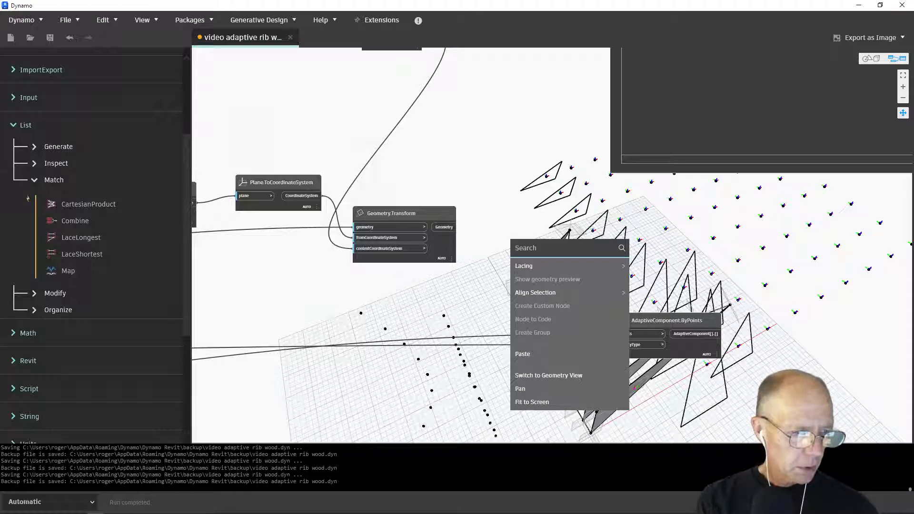
pyautogui.press('Escape')
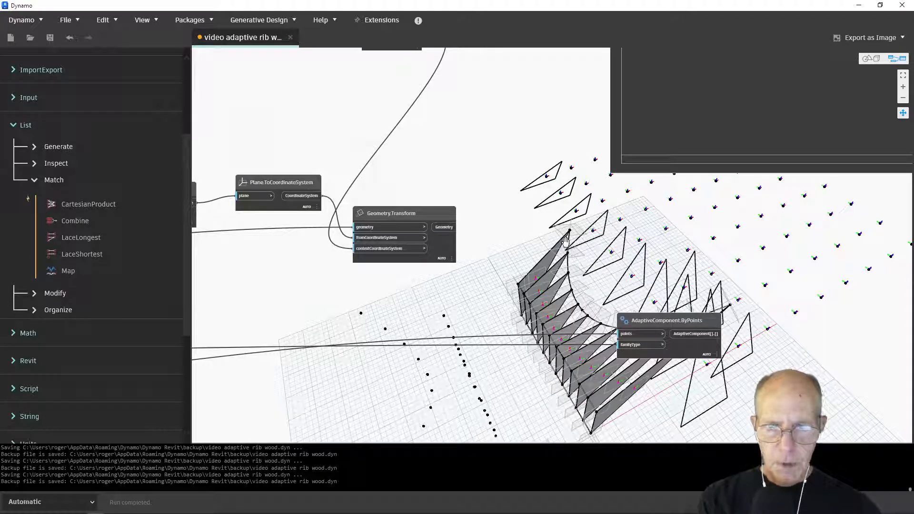
pyautogui.rightClick(567, 243)
pyautogui.press('Escape')
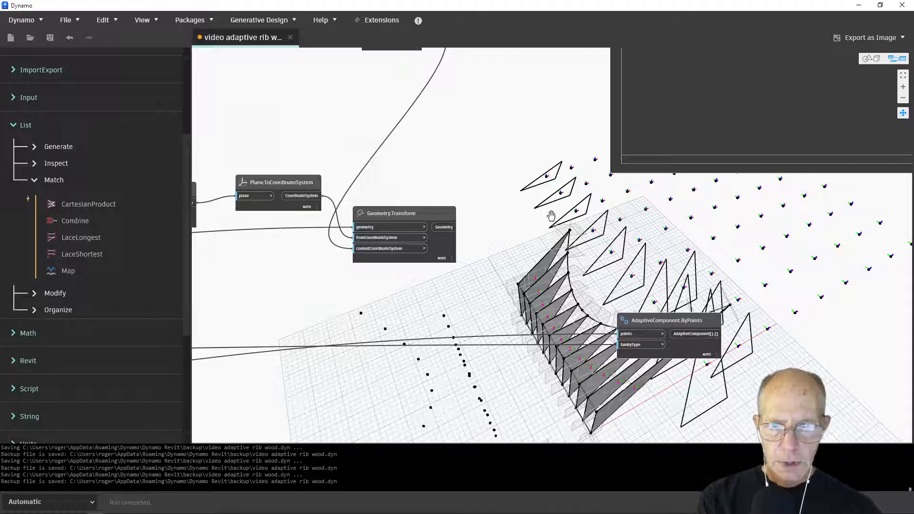
pyautogui.rightClick(515, 219)
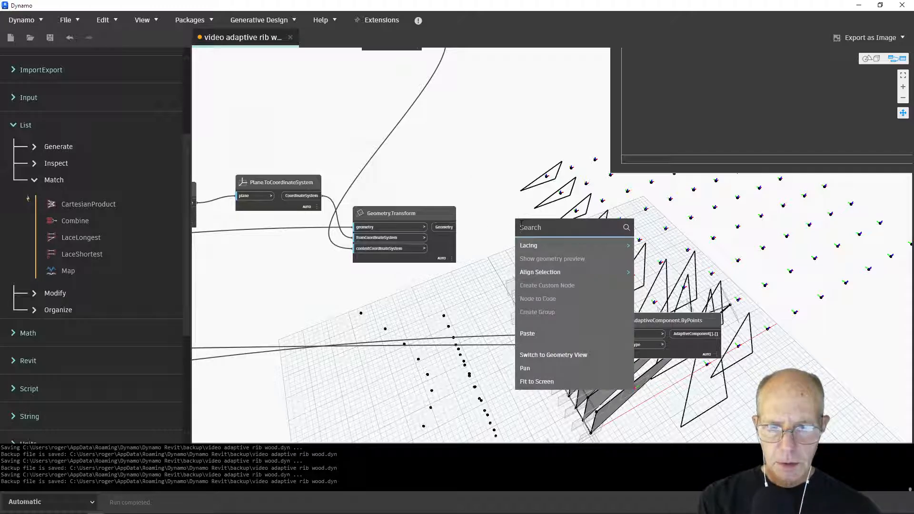
pyautogui.press('Escape')
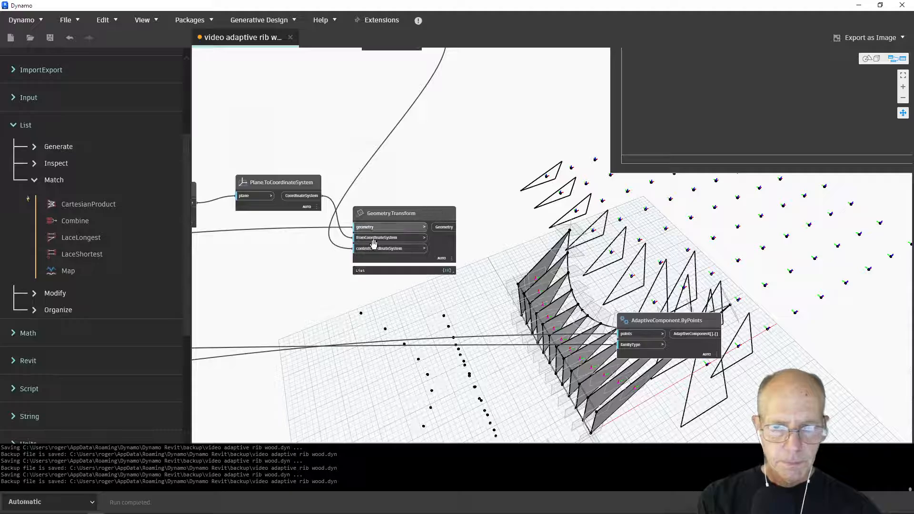
pyautogui.moveTo(324, 290); pyautogui.dragTo(533, 512)
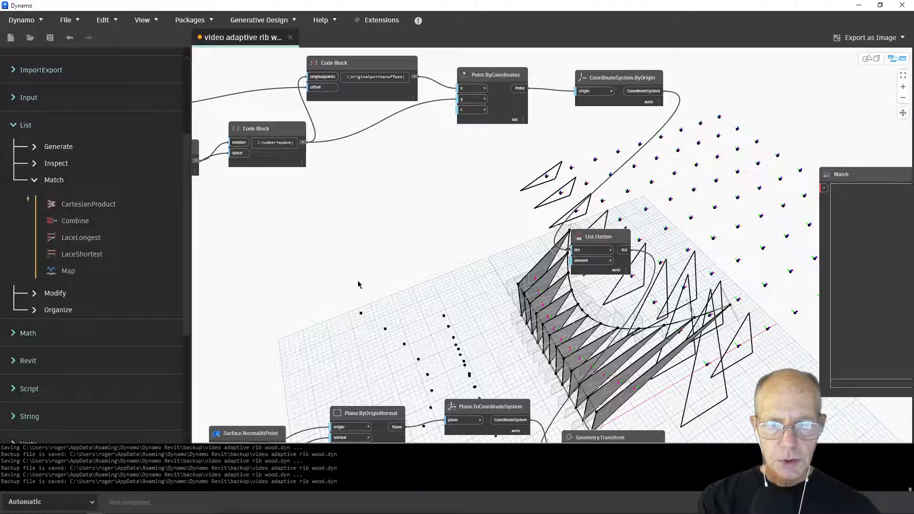
pyautogui.moveTo(450, 303); pyautogui.dragTo(379, 51, button='middle')
# Step: Add a Polygon.Points node after Geometry.Transform and connect the transformed Geometry output to its polygon input
pyautogui.scroll(-1, 401, 55)
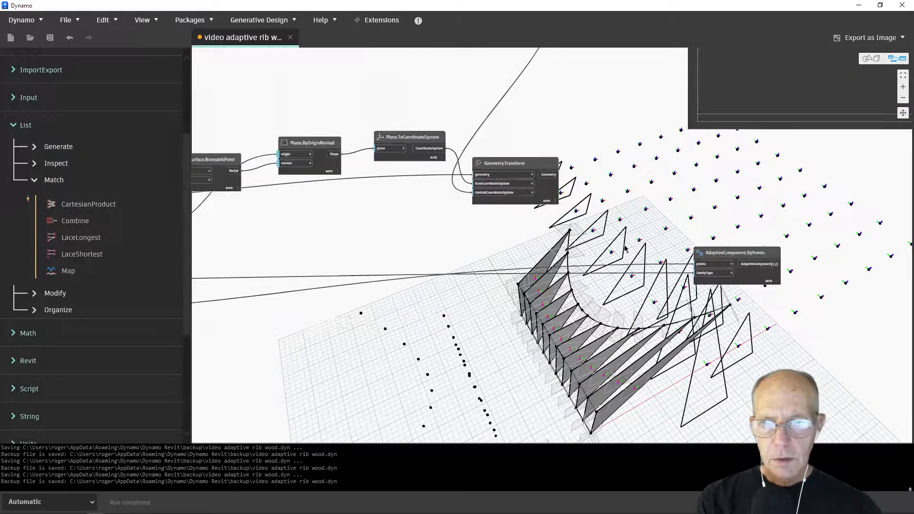
pyautogui.rightClick(643, 206)
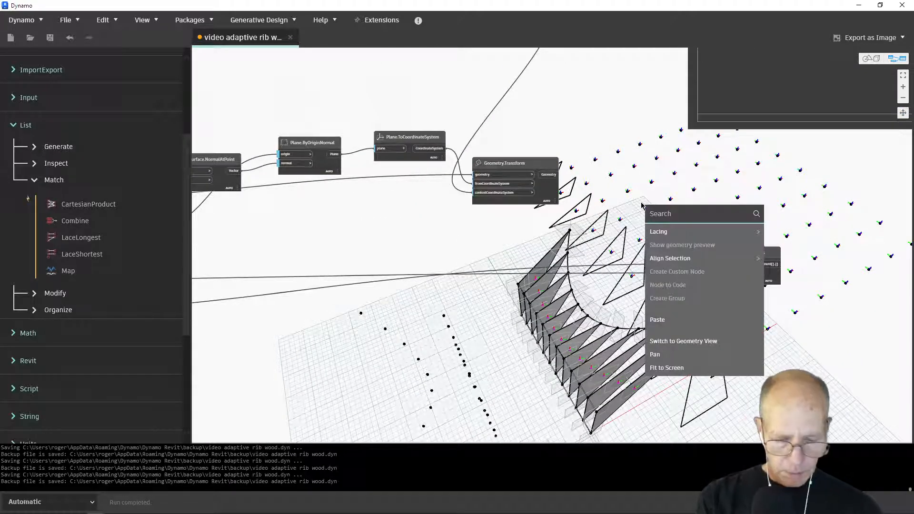
pyautogui.write('polydo')
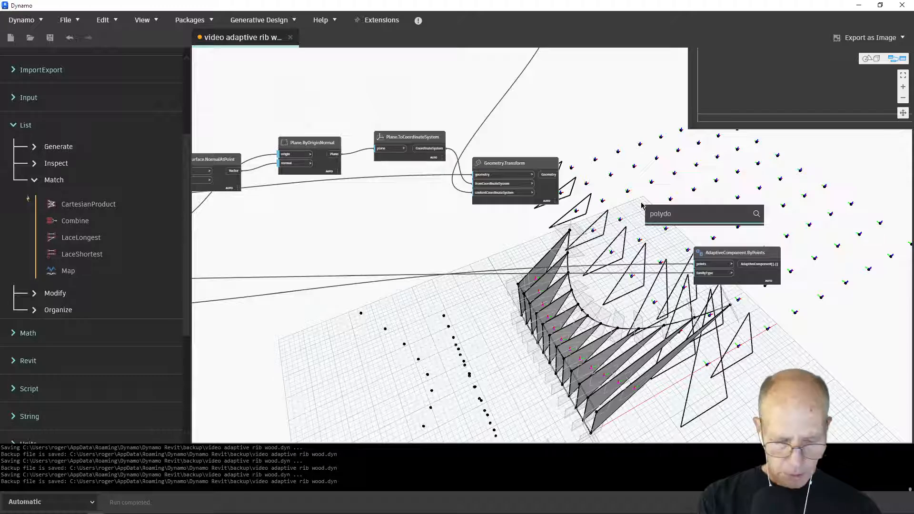
pyautogui.press('BackSpace')
pyautogui.press('BackSpace')
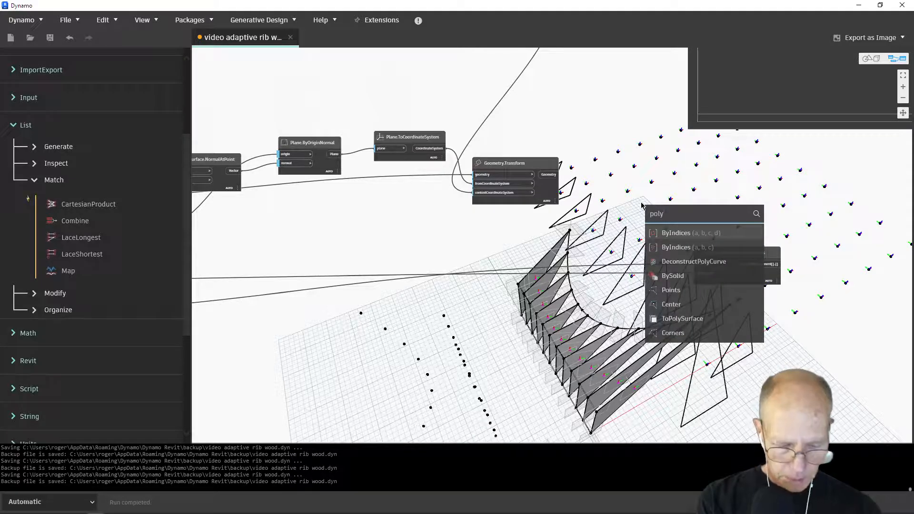
pyautogui.write('gon.')
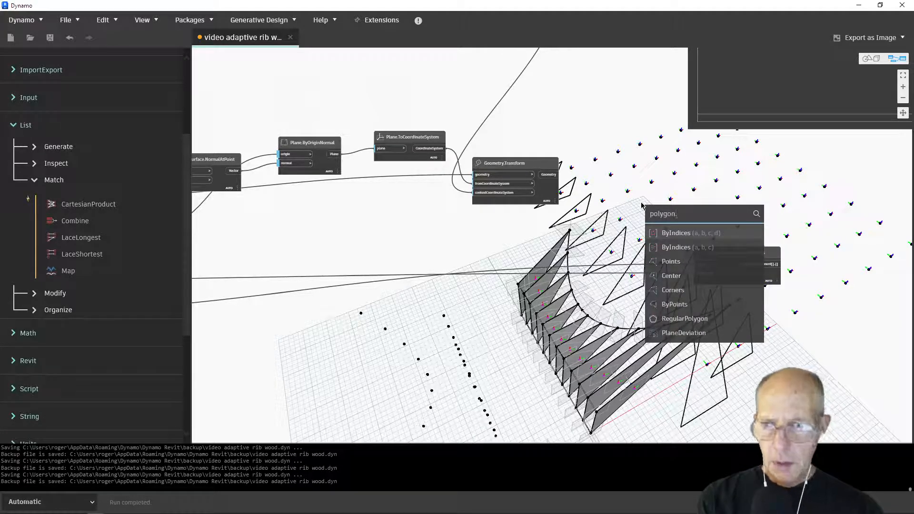
pyautogui.click(671, 262)
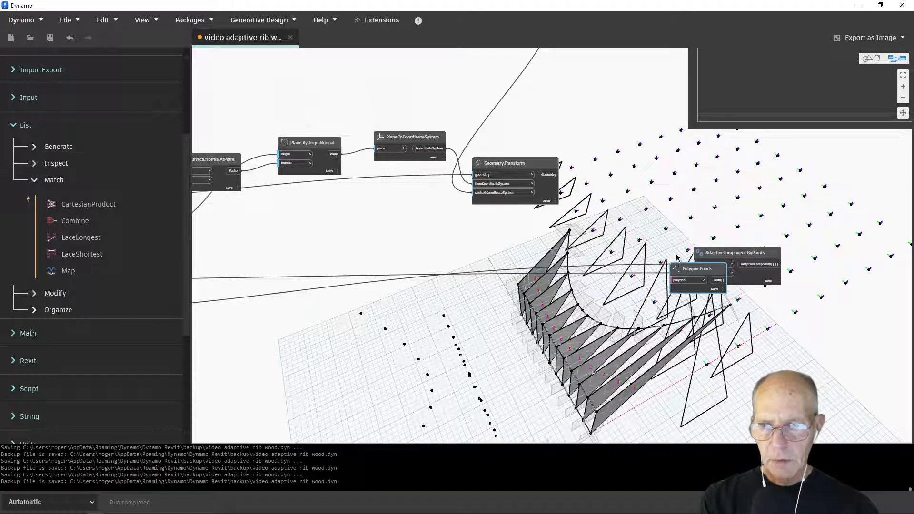
pyautogui.moveTo(689, 270); pyautogui.dragTo(621, 165)
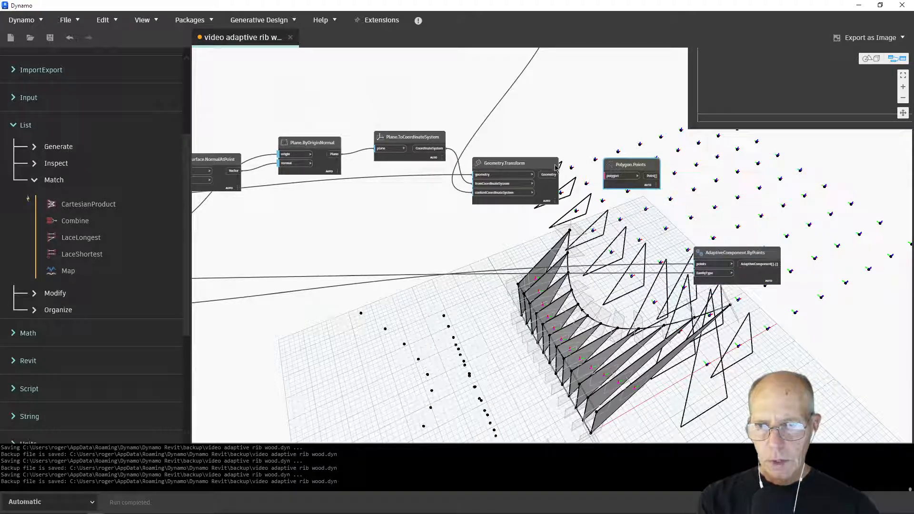
pyautogui.moveTo(555, 175); pyautogui.dragTo(610, 180)
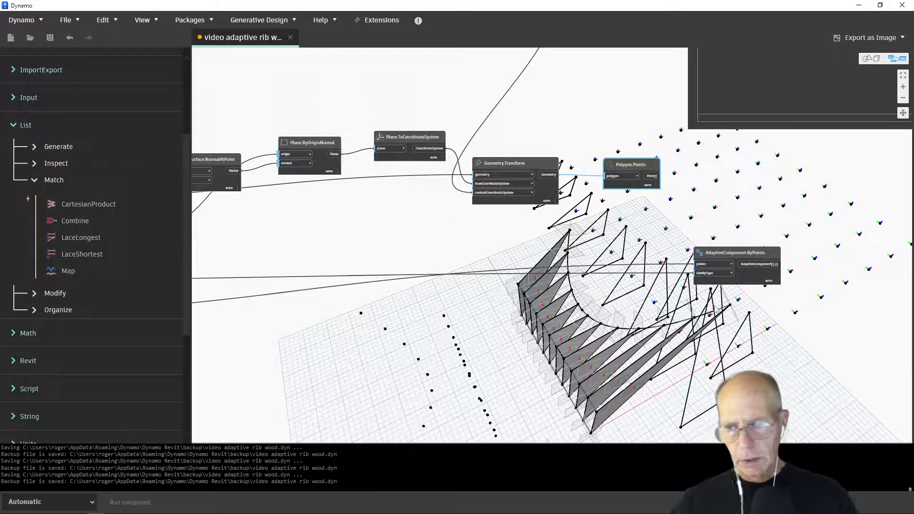
# Step: Add a List Create node with two item inputs between Polygon.Points and AdaptiveComponent.ByPoints, shifting the latter to make room
pyautogui.moveTo(725, 259)
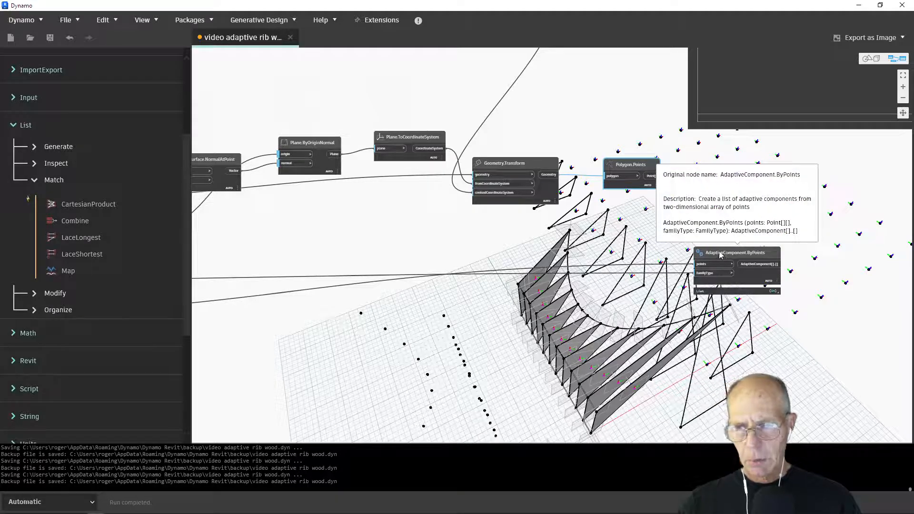
pyautogui.moveTo(721, 255); pyautogui.dragTo(762, 280)
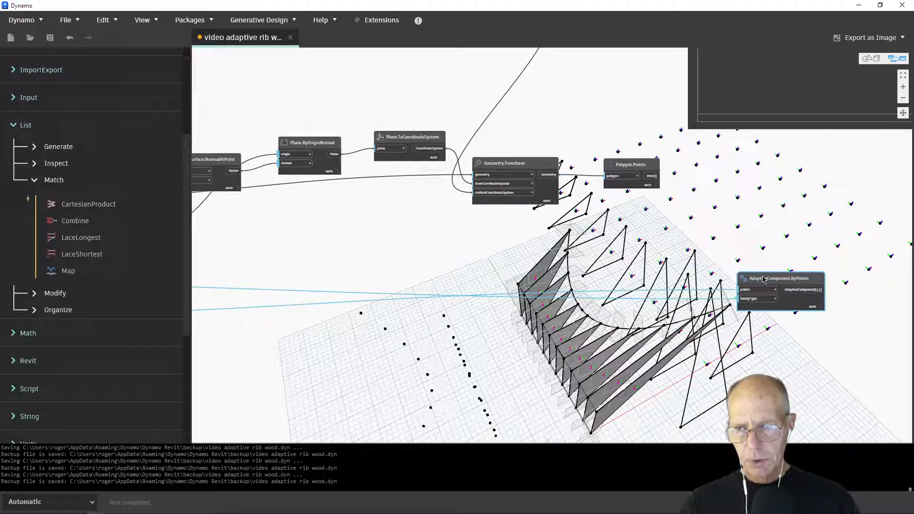
pyautogui.rightClick(625, 235)
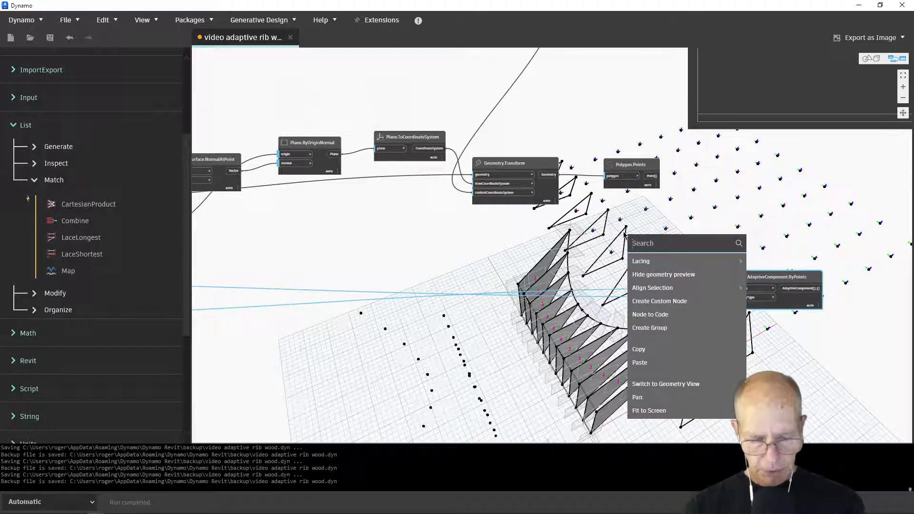
pyautogui.write('list')
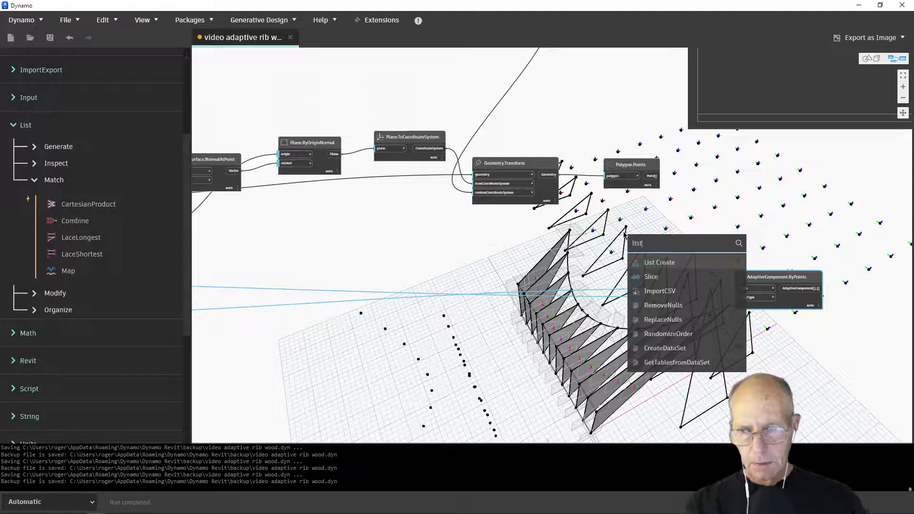
pyautogui.click(663, 265)
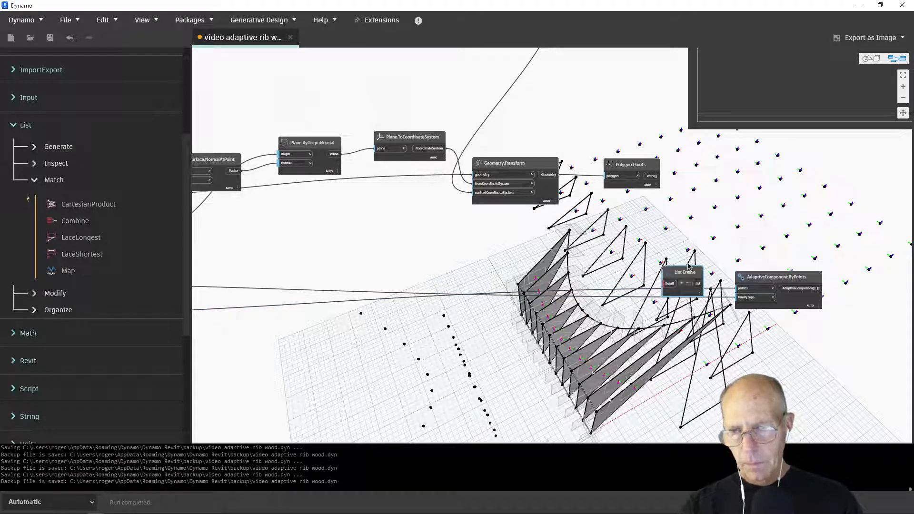
pyautogui.moveTo(688, 276); pyautogui.dragTo(651, 221)
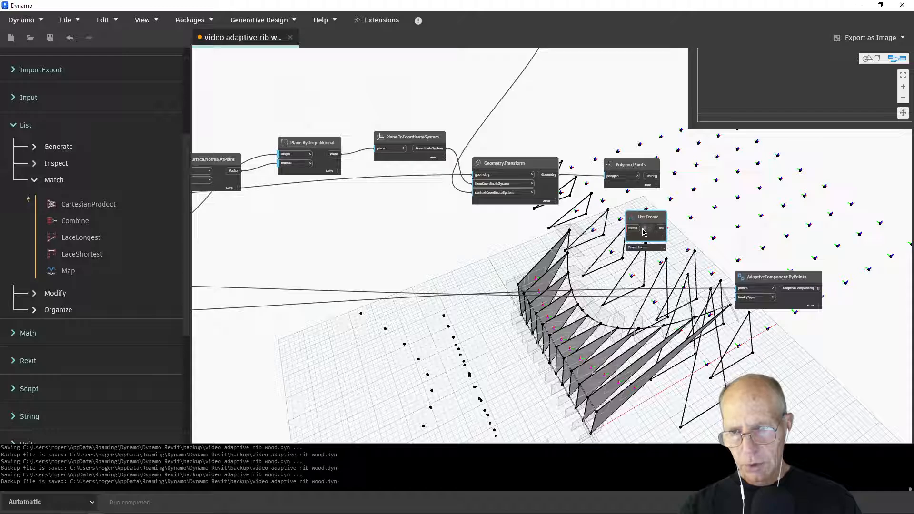
pyautogui.click(647, 229)
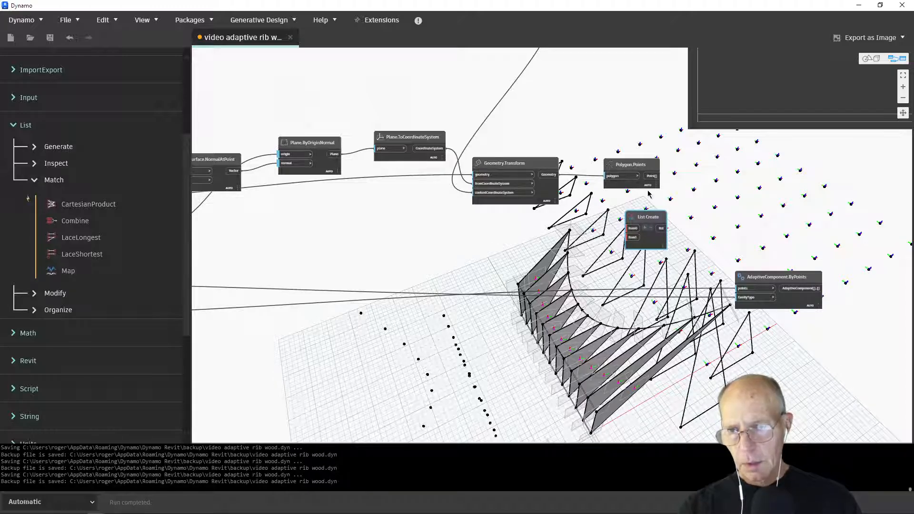
# Step: Combine the Polygon.Points output as item0 and the original points as item1, and feed the list into AdaptiveComponent.ByPoints' points input
pyautogui.moveTo(650, 183); pyautogui.dragTo(631, 235)
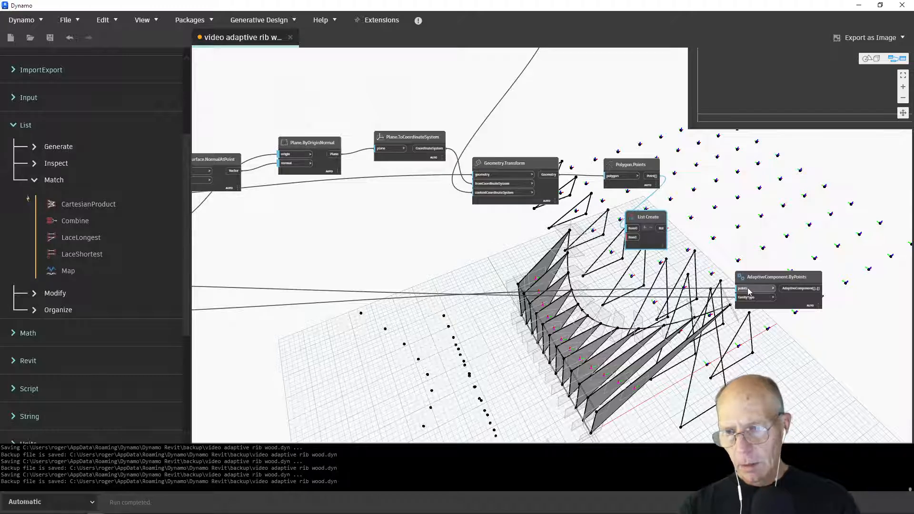
pyautogui.moveTo(739, 288)
pyautogui.mouseDown()
pyautogui.moveTo(667, 271)
pyautogui.moveTo(631, 237)
pyautogui.moveTo(681, 247)
pyautogui.moveTo(736, 290)
pyautogui.mouseUp()
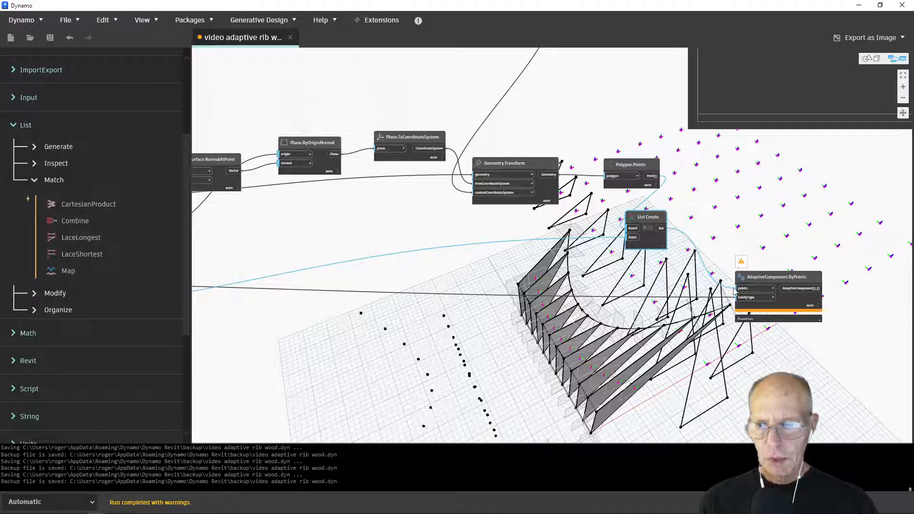
pyautogui.moveTo(742, 261)
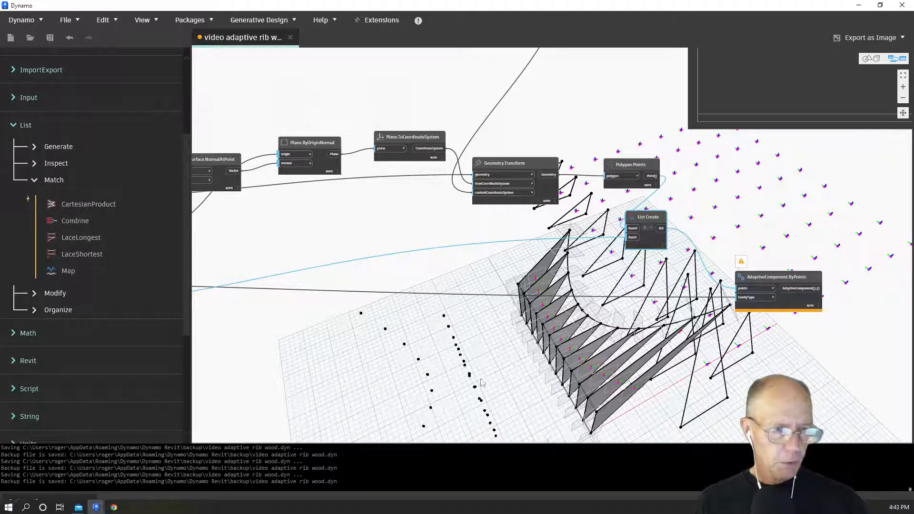
# Step: Read the warning on the AdaptiveComponent.ByPoints node
pyautogui.scroll(5, 727, 300)
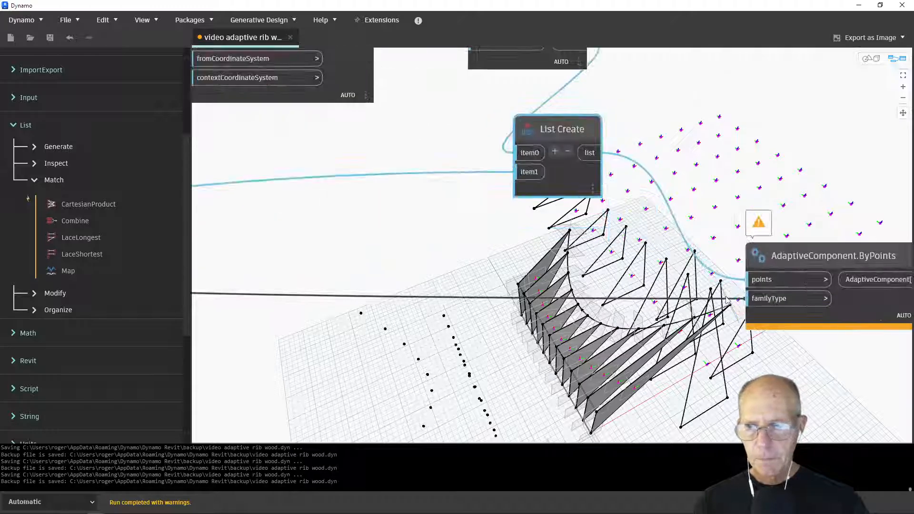
pyautogui.moveTo(727, 300); pyautogui.dragTo(456, 336, button='middle')
pyautogui.moveTo(487, 262)
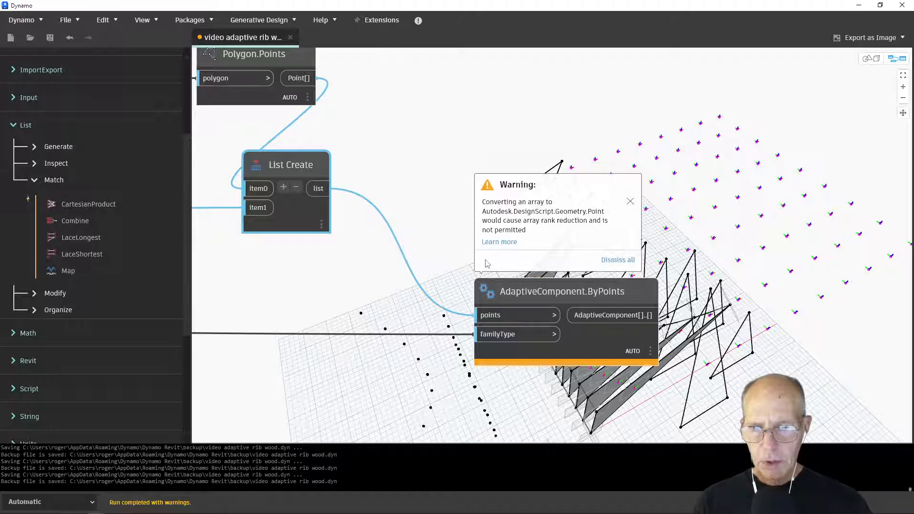
pyautogui.scroll(-4, 350, 273)
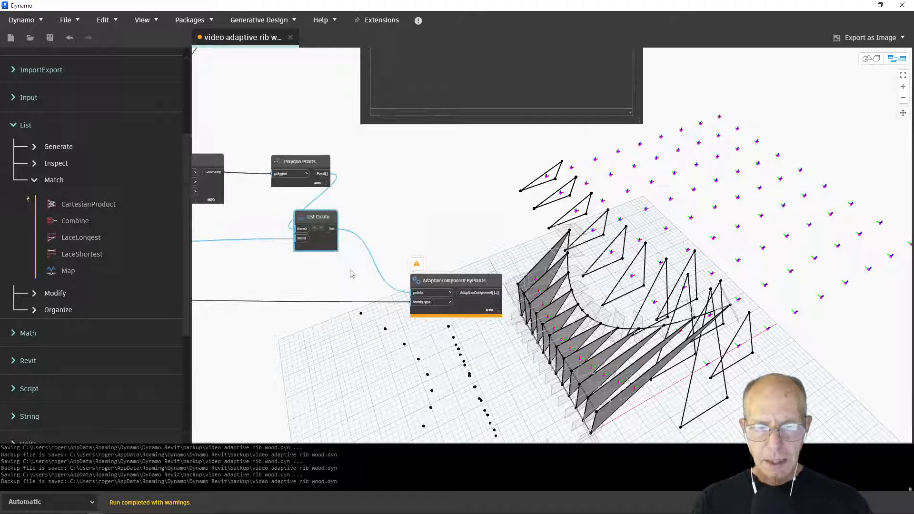
# Step: Connect the Polygon.Points output to the Watch node and examine how its point lists are nested
pyautogui.moveTo(350, 274); pyautogui.dragTo(553, 424, button='middle')
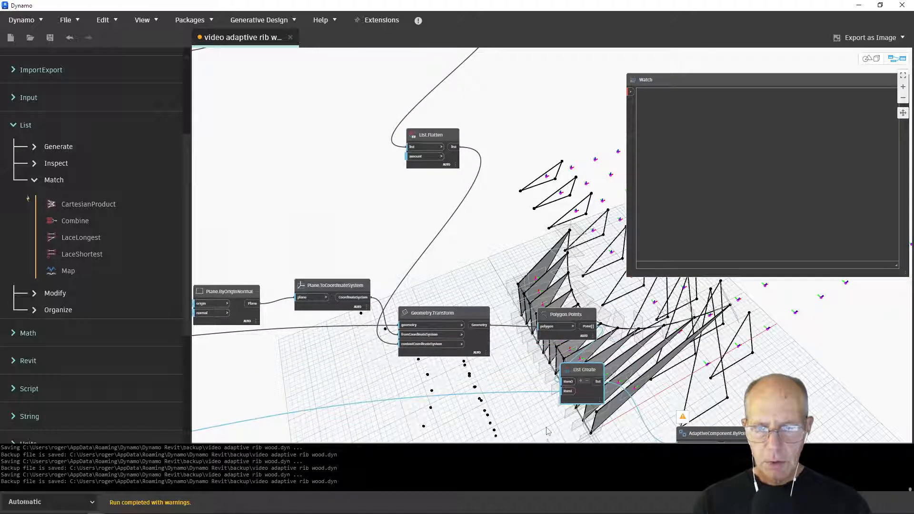
pyautogui.click(587, 326)
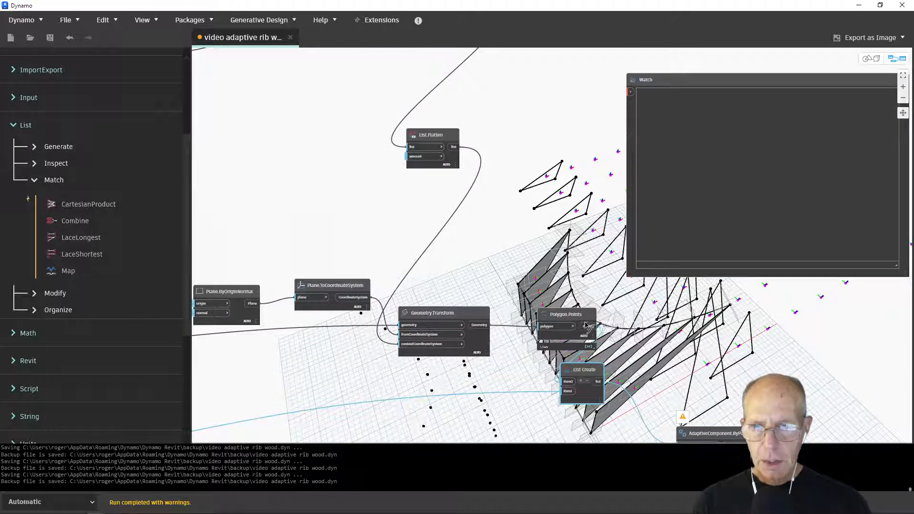
pyautogui.click(631, 91)
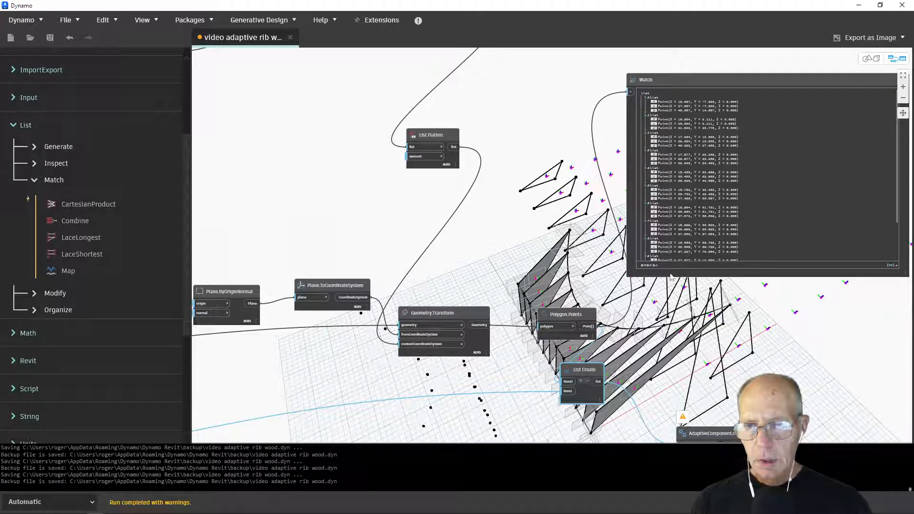
pyautogui.scroll(-3, 768, 233)
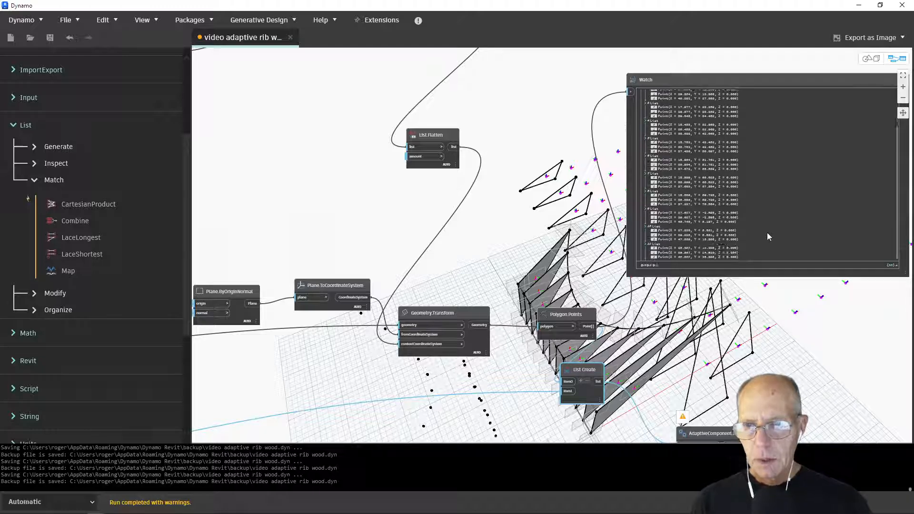
pyautogui.scroll(3, 767, 232)
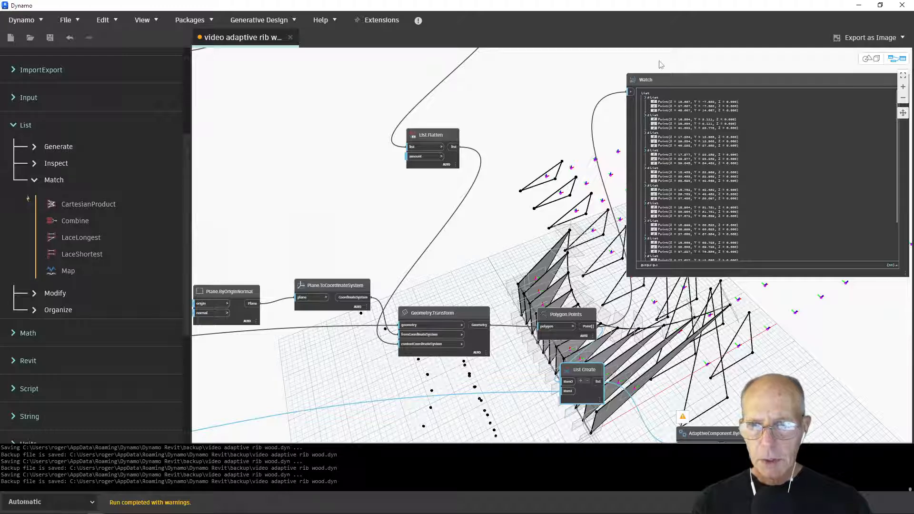
# Step: Disconnect Polygon.Points from Watch and move the original points' wire from List Create's item1 to Watch to inspect its nesting
pyautogui.click(630, 92)
pyautogui.click(626, 246)
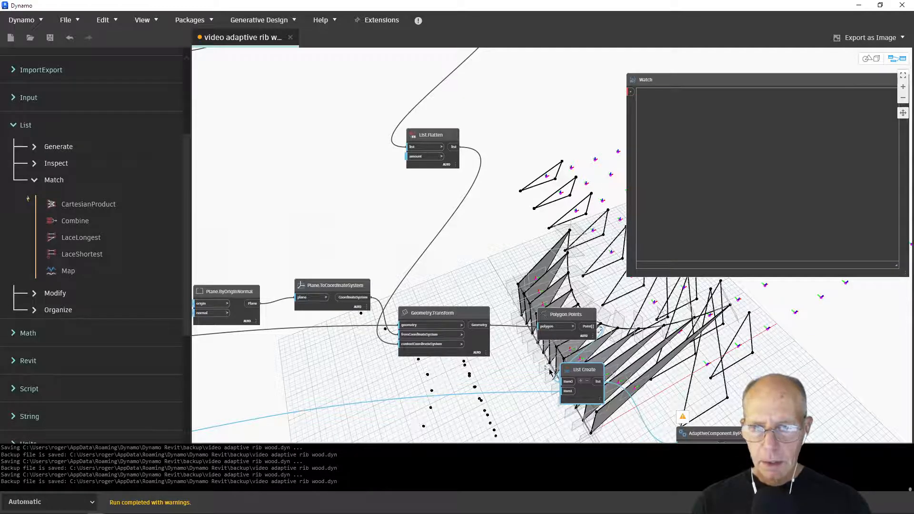
pyautogui.click(566, 392)
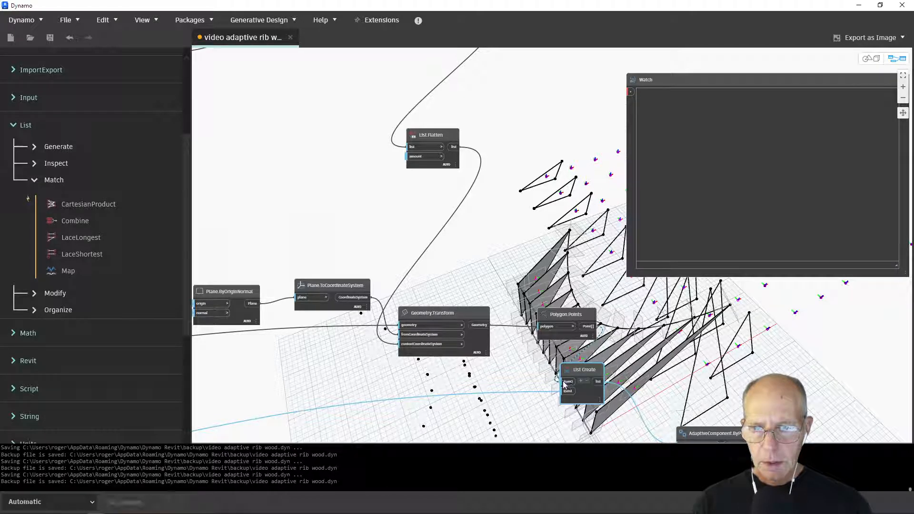
pyautogui.click(590, 327)
pyautogui.click(632, 93)
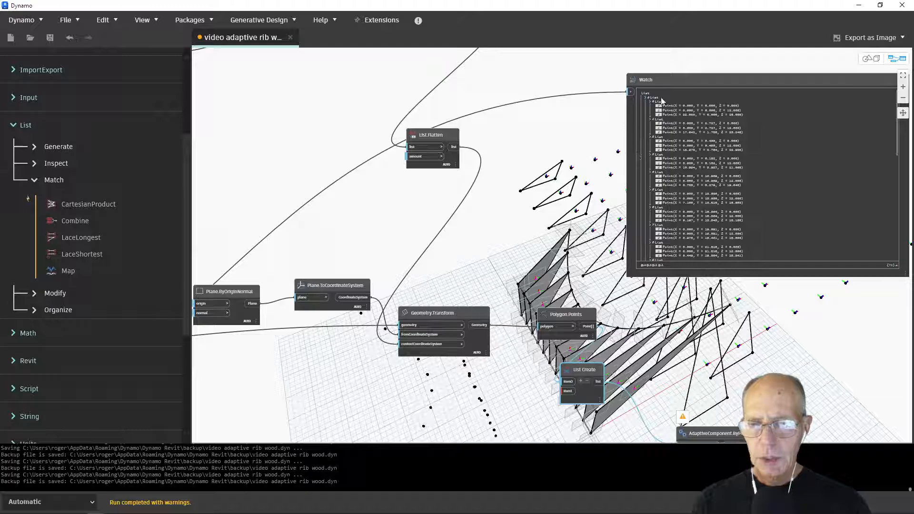
# Step: Add a List.Flatten node and place it beside List Create, below Geometry.Transform
pyautogui.rightClick(457, 408)
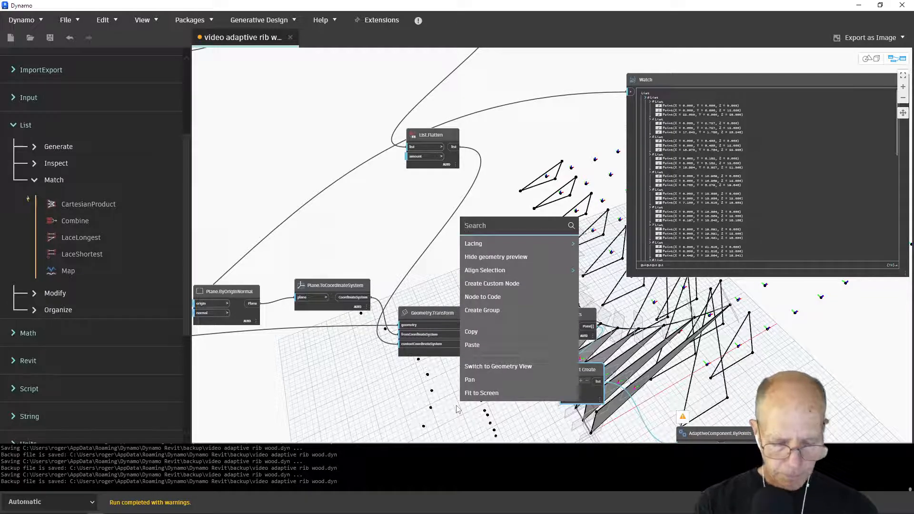
pyautogui.write('flatt')
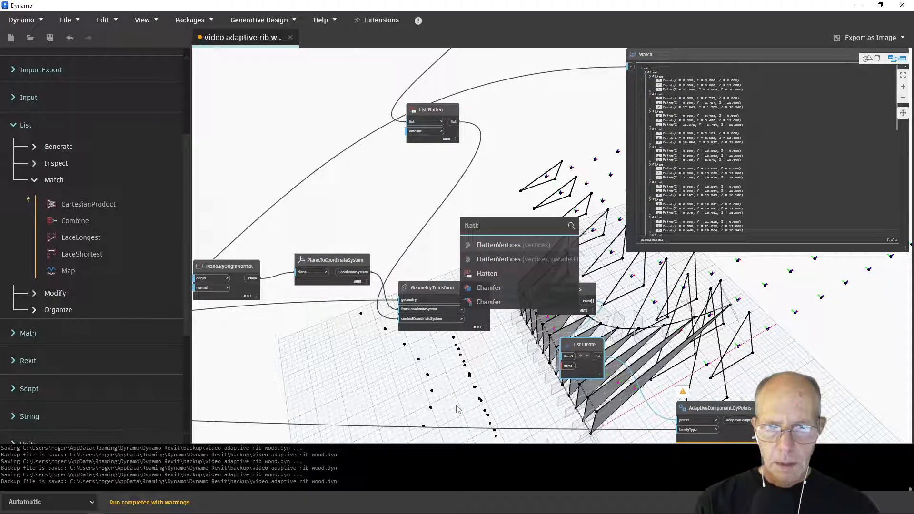
pyautogui.click(478, 276)
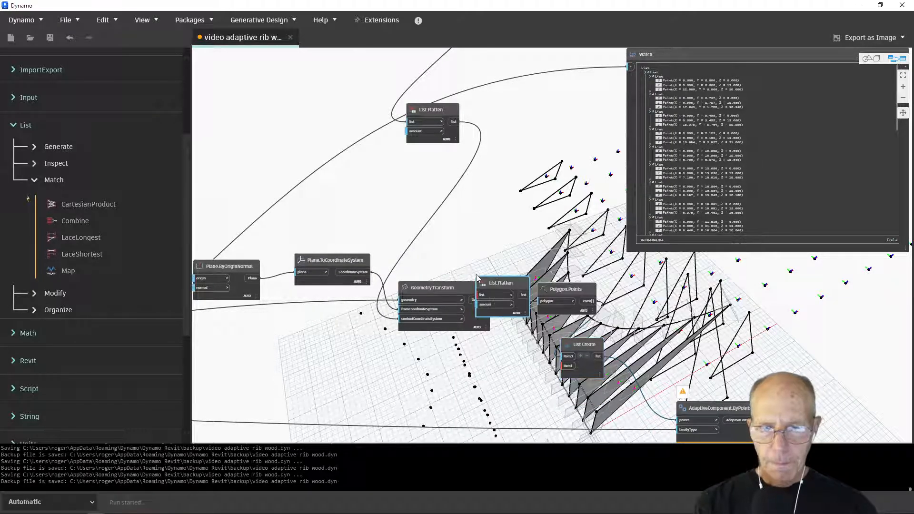
pyautogui.moveTo(496, 285); pyautogui.dragTo(512, 355)
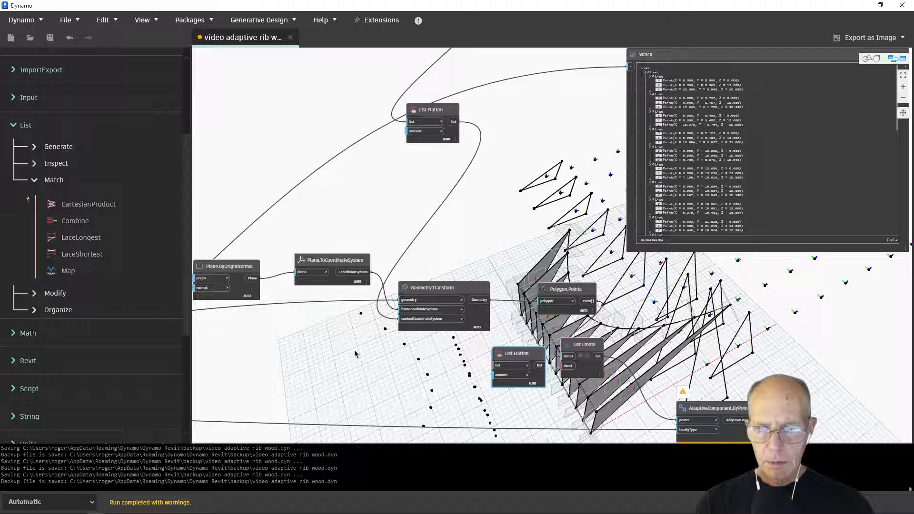
# Step: Move the original points' wire from Watch to List.Flatten's list input and connect the flattened list output to Watch
pyautogui.click(631, 66)
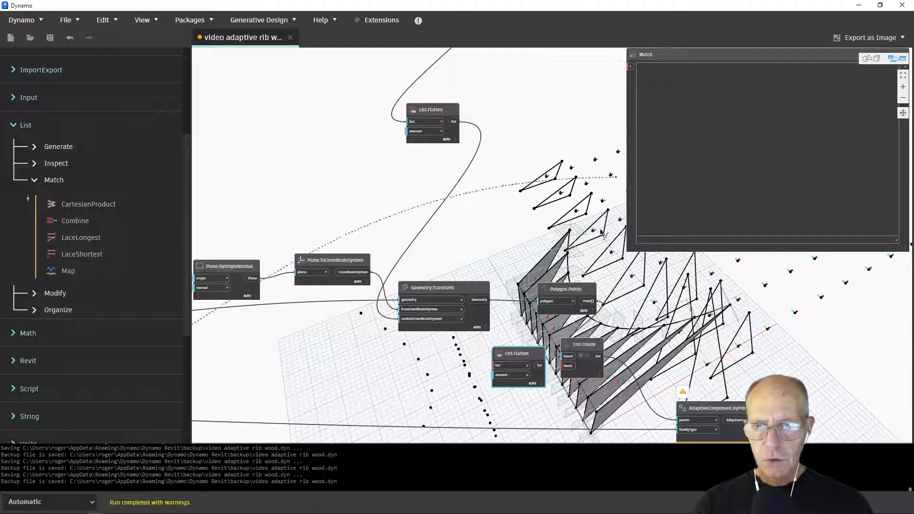
pyautogui.click(522, 366)
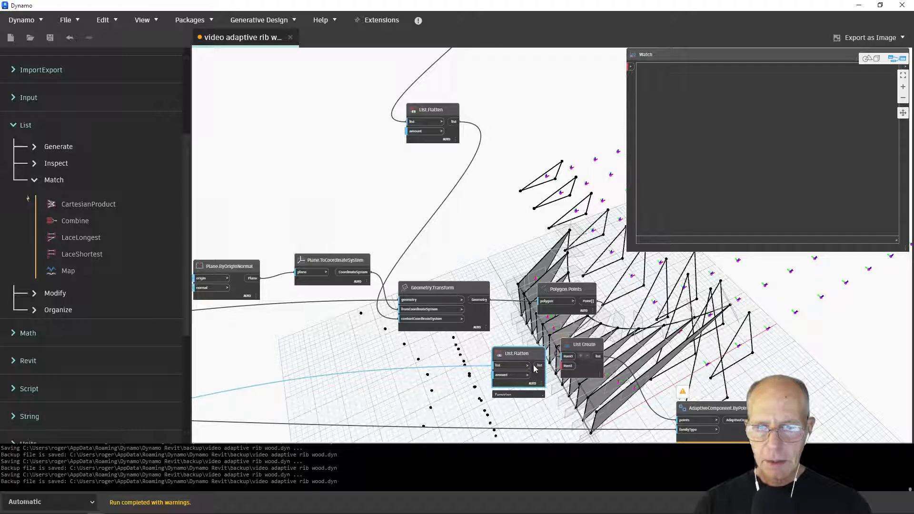
pyautogui.click(538, 366)
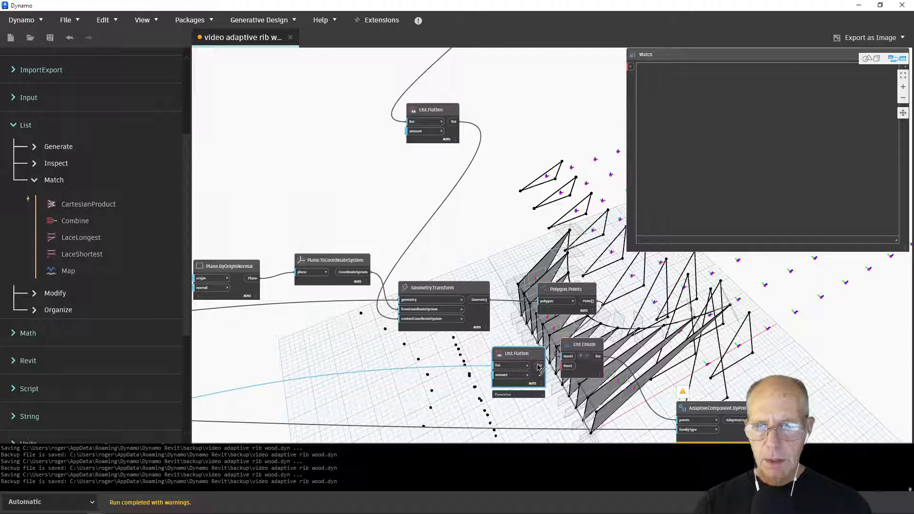
pyautogui.click(629, 67)
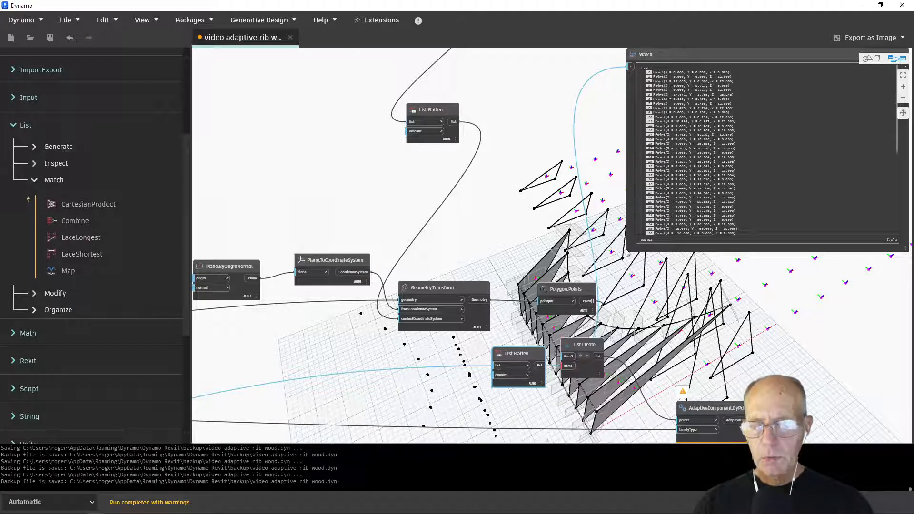
# Step: Add a Number node set to 1 near List.Flatten and connect it to the amount input
pyautogui.rightClick(404, 386)
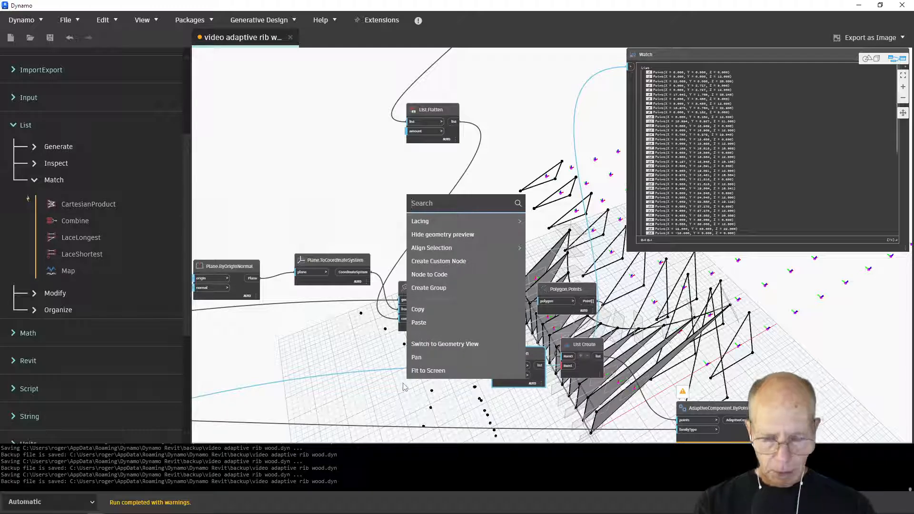
pyautogui.write('num')
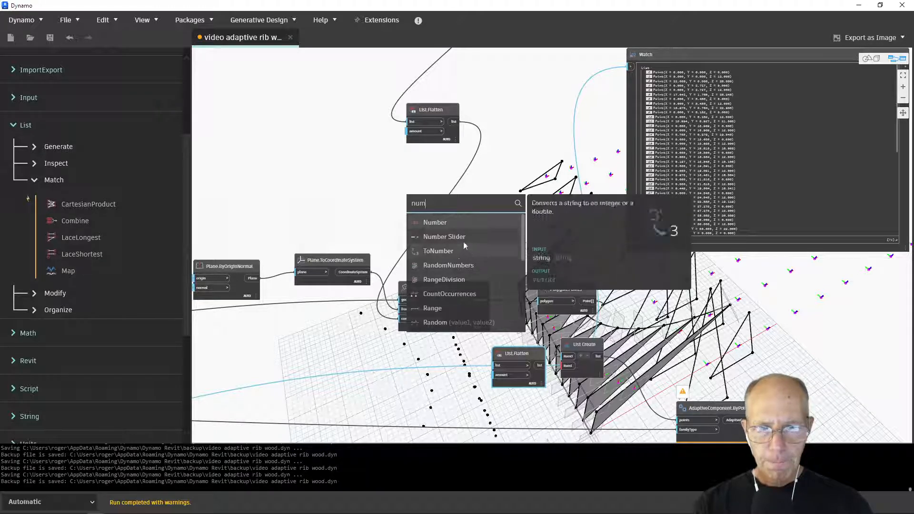
pyautogui.click(435, 222)
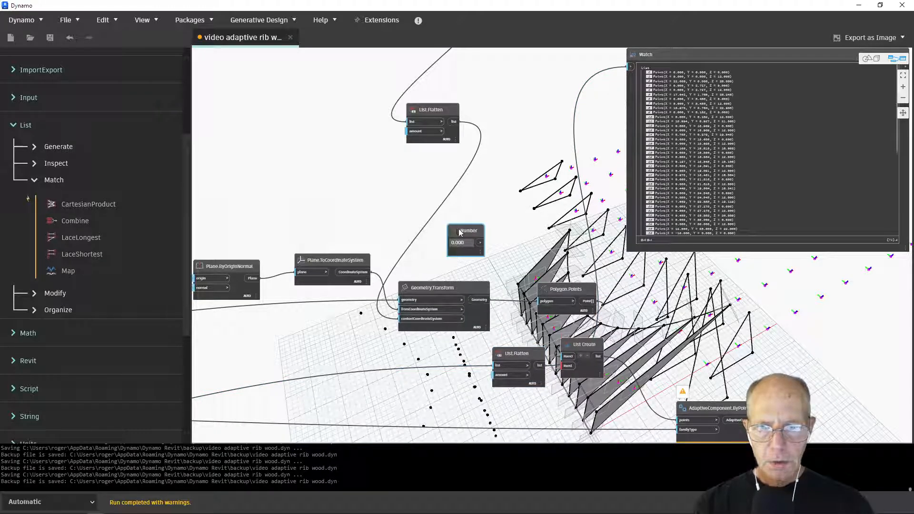
pyautogui.moveTo(461, 233); pyautogui.dragTo(436, 388)
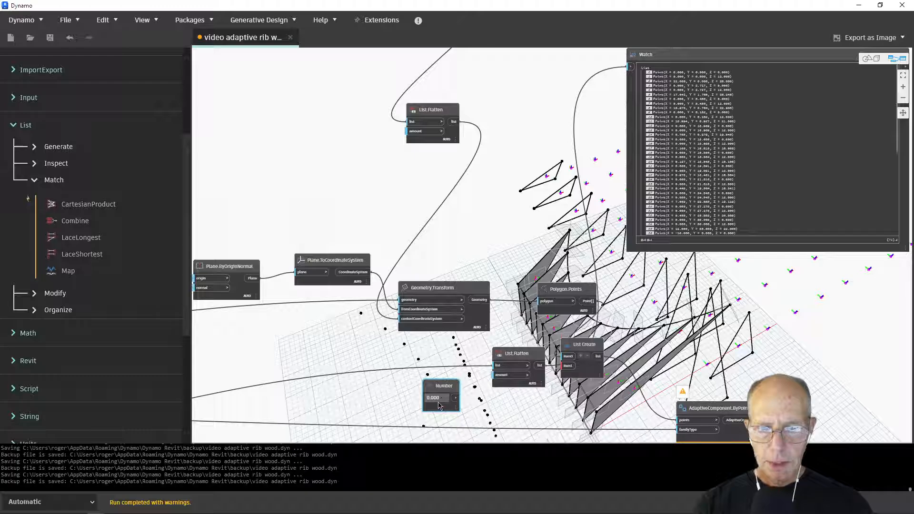
pyautogui.click(438, 401)
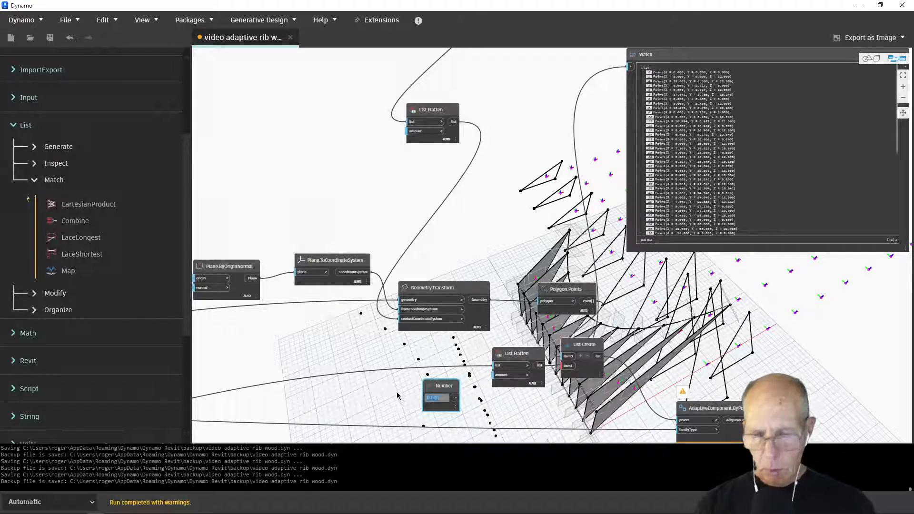
pyautogui.write('1')
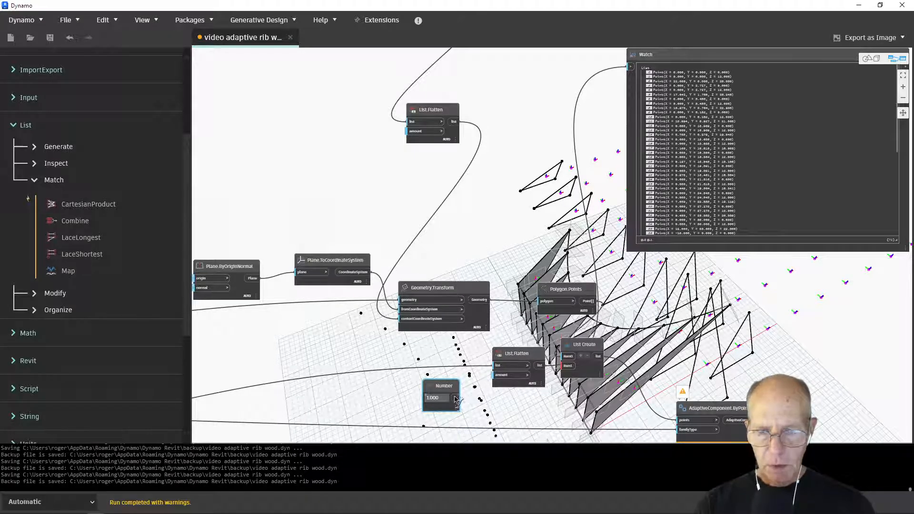
pyautogui.moveTo(456, 400); pyautogui.dragTo(498, 377)
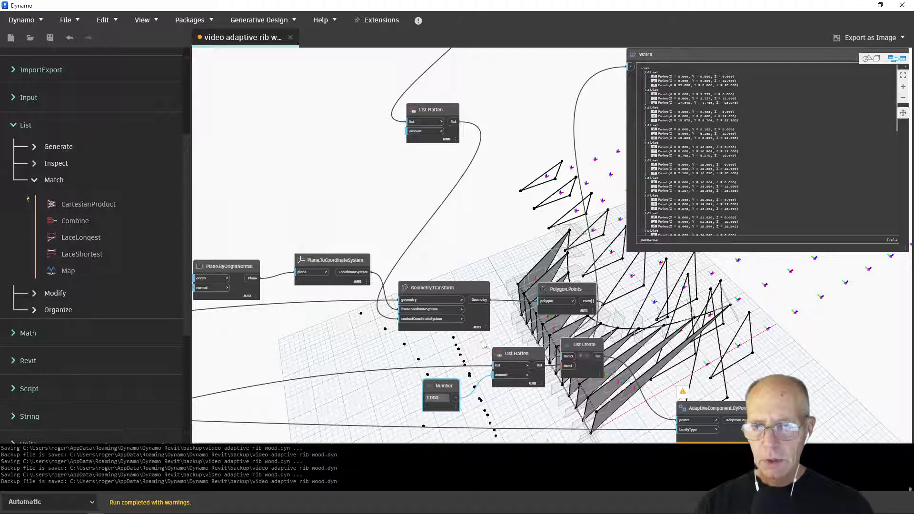
# Step: Shift List.Flatten away from List Create, reconnect Polygon.Points to item0 and connect the List.Flatten output to item1
pyautogui.moveTo(532, 371)
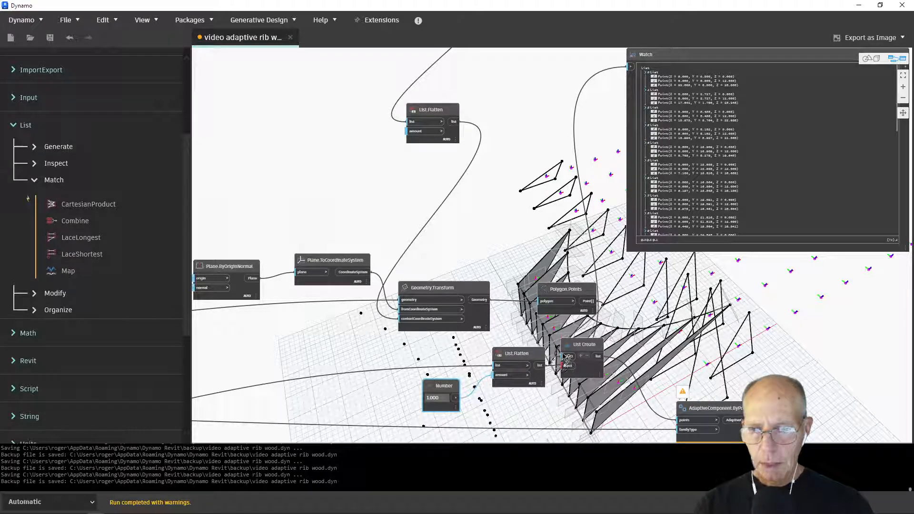
pyautogui.scroll(4, 534, 399)
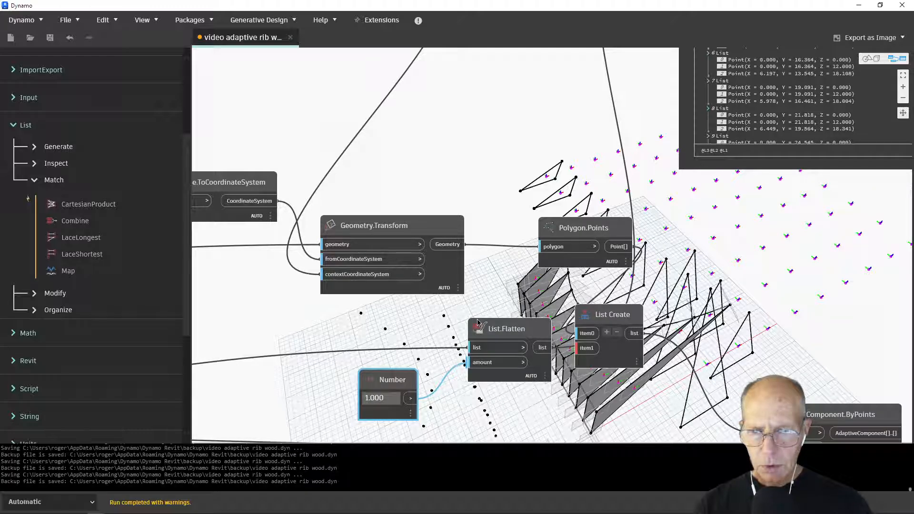
pyautogui.click(497, 333)
pyautogui.moveTo(497, 333); pyautogui.dragTo(452, 335)
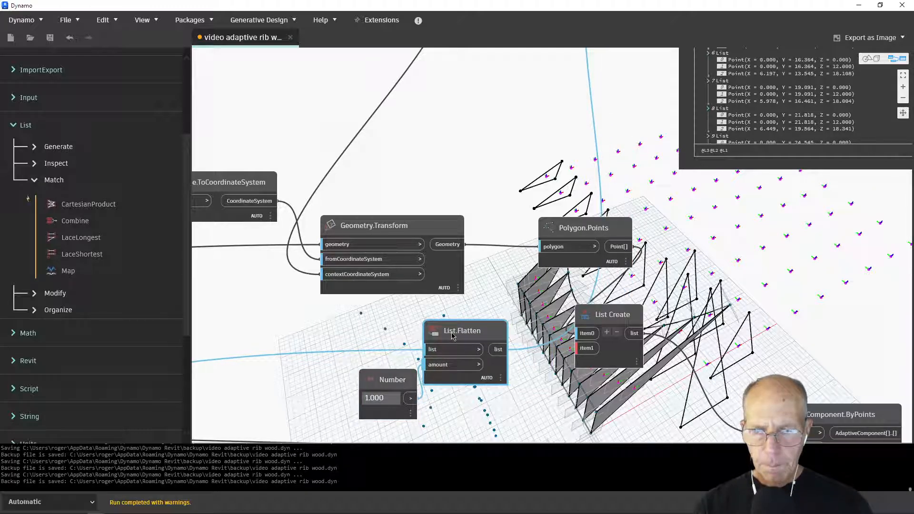
pyautogui.click(622, 248)
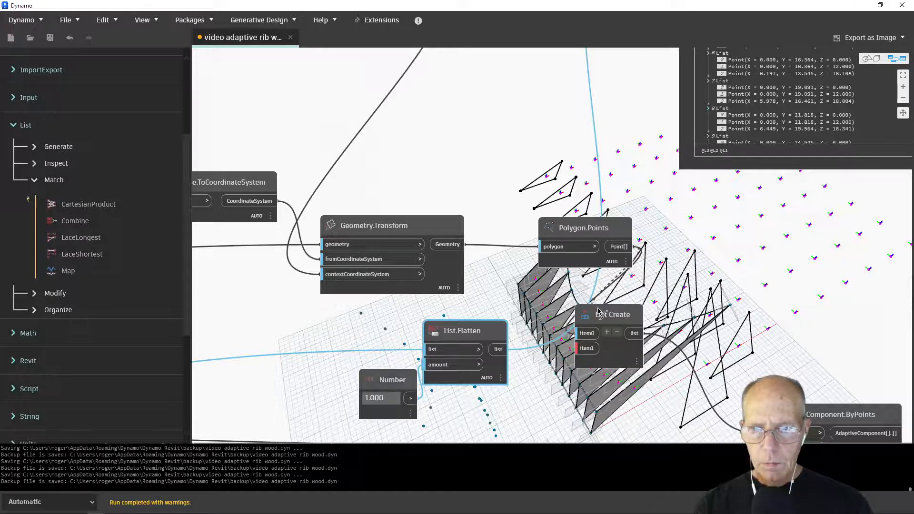
pyautogui.click(577, 334)
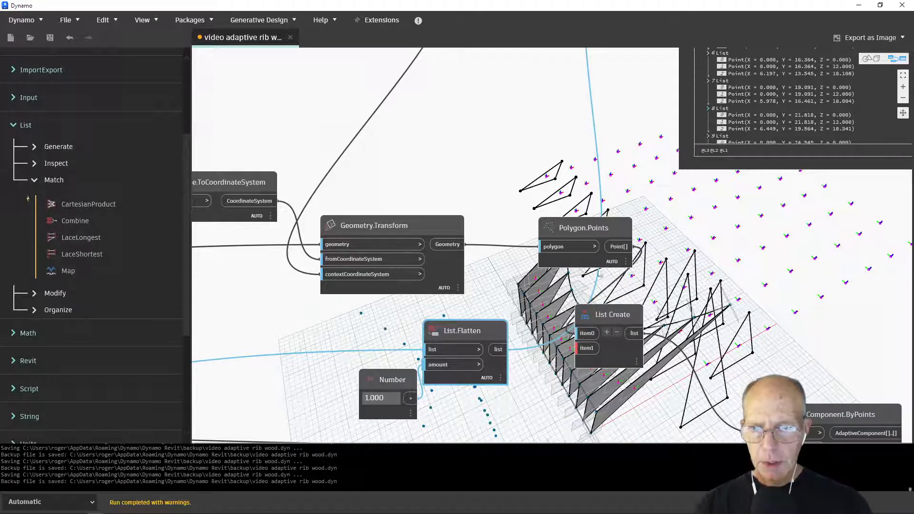
pyautogui.click(499, 349)
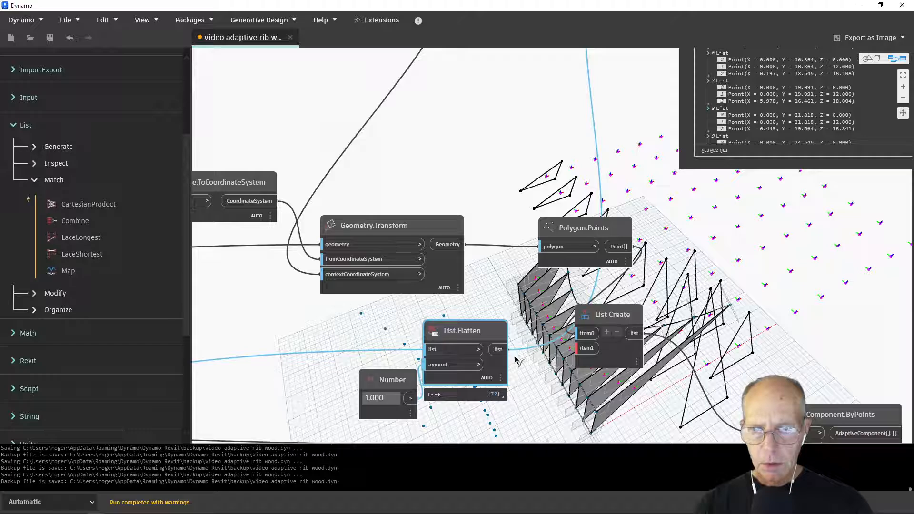
pyautogui.click(582, 350)
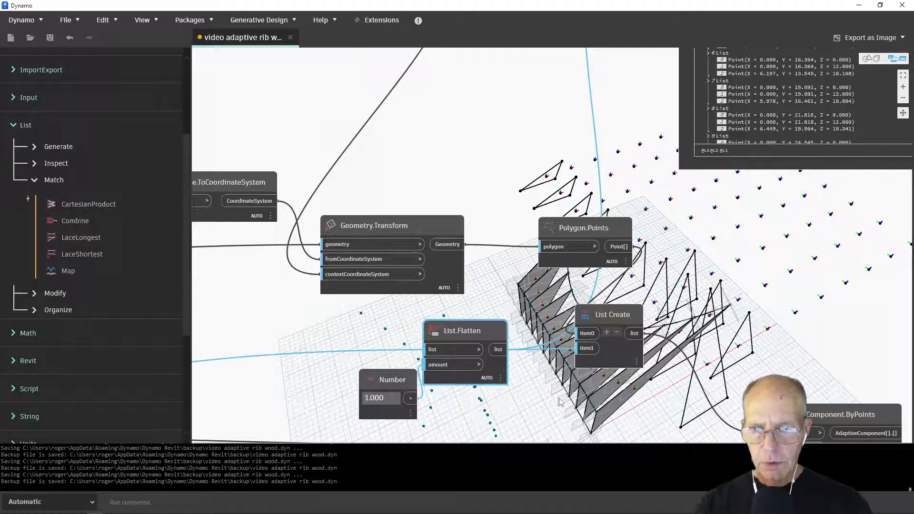
# Step: Check the AdaptiveComponent.ByPoints node, then switch to Revit to view the placed adaptive components in the 3D view
pyautogui.moveTo(544, 383); pyautogui.dragTo(384, 245, button='middle')
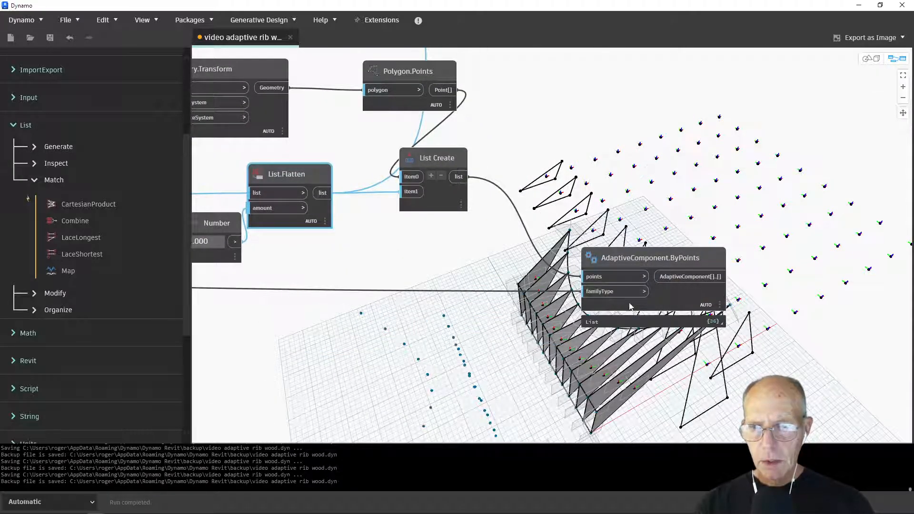
pyautogui.click(860, 7)
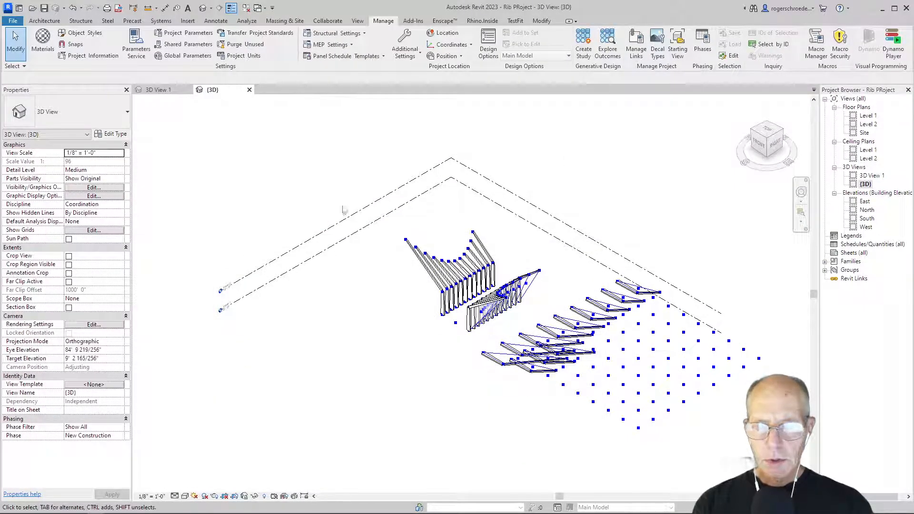
# Step: Inspect the placed ribs in the 3D view, then compare them in the Level 1, Level 2 and Site floor plans
pyautogui.scroll(4, 491, 388)
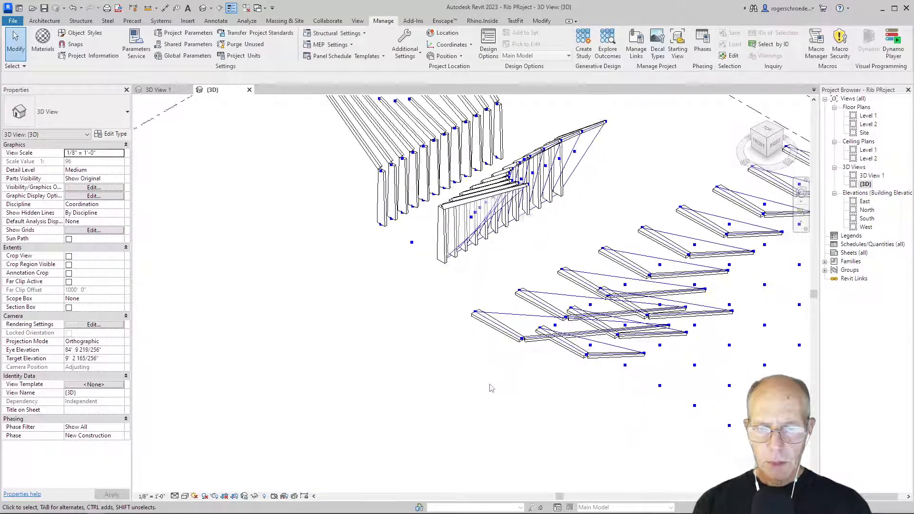
pyautogui.scroll(2, 491, 388)
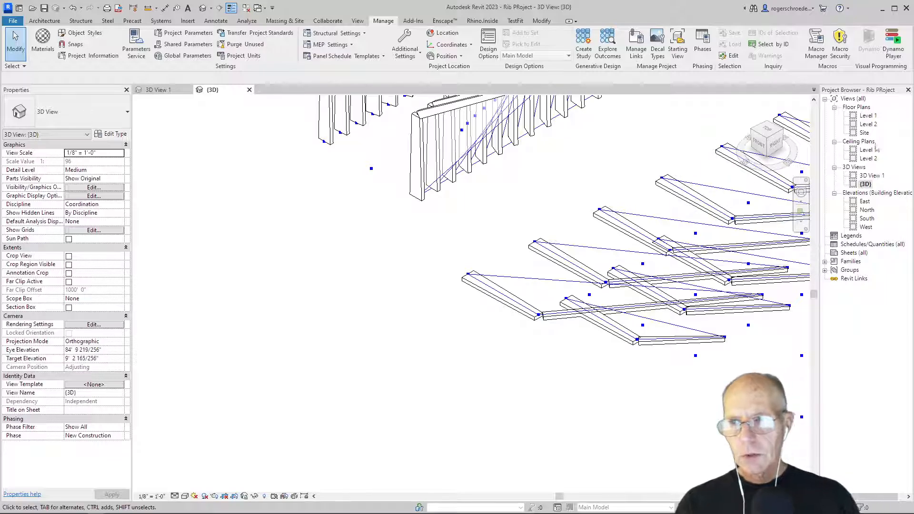
pyautogui.doubleClick(867, 117)
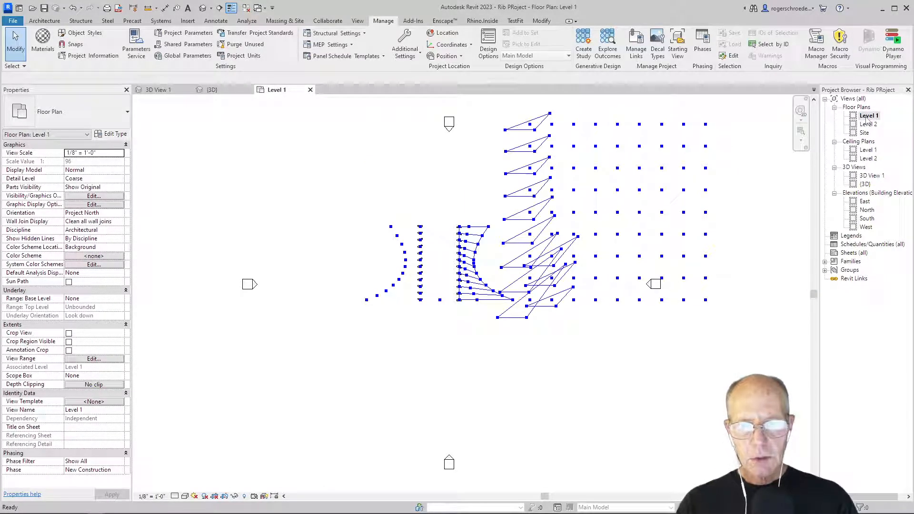
pyautogui.doubleClick(868, 124)
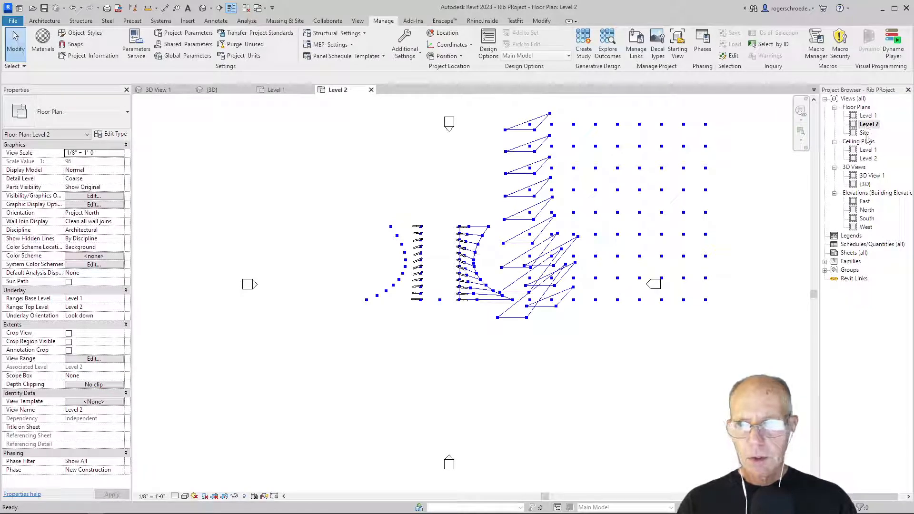
pyautogui.doubleClick(865, 133)
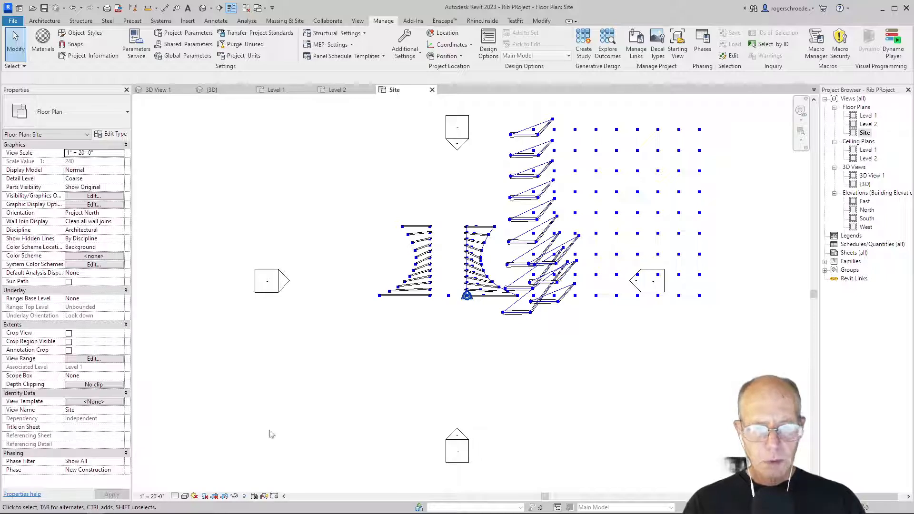
# Step: Switch to Dynamo and set the # of Panel Spaces slider to 5
pyautogui.moveTo(153, 511)
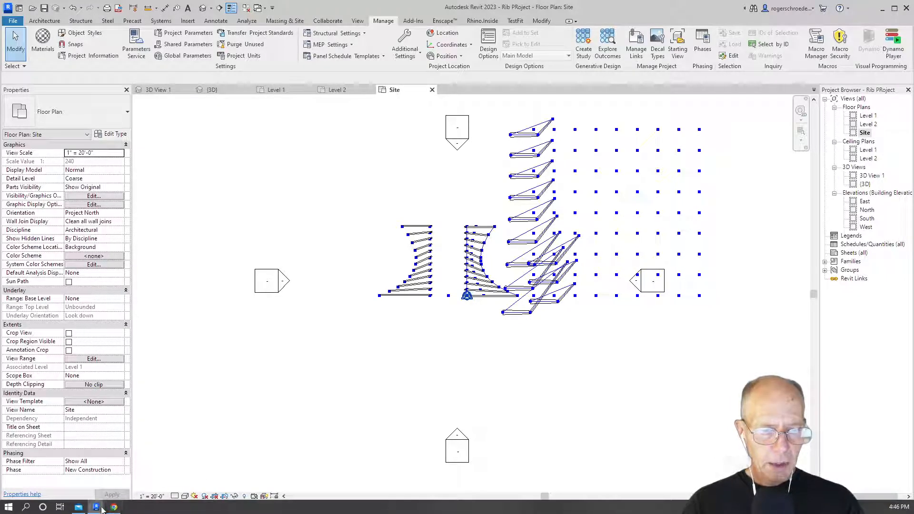
pyautogui.moveTo(96, 508)
pyautogui.click(136, 477)
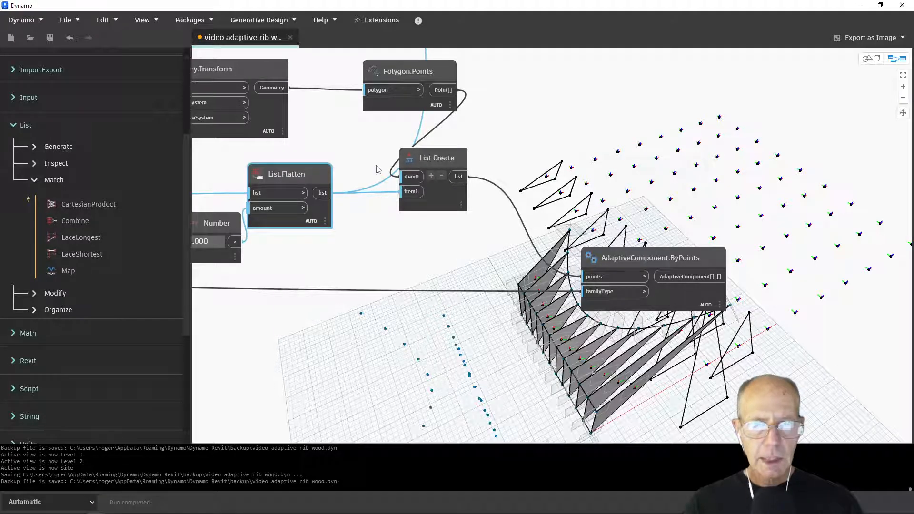
pyautogui.scroll(-5, 377, 170)
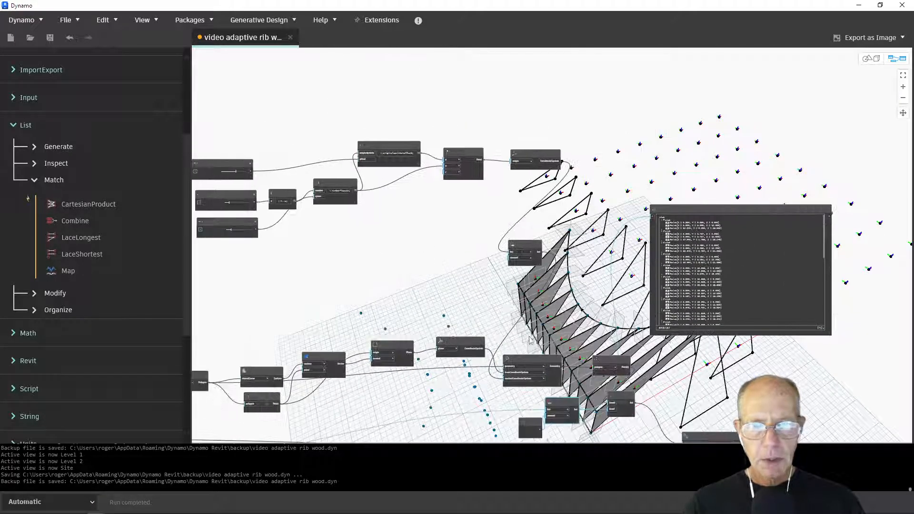
pyautogui.moveTo(529, 337); pyautogui.dragTo(686, 282, button='middle')
pyautogui.scroll(3, 329, 148)
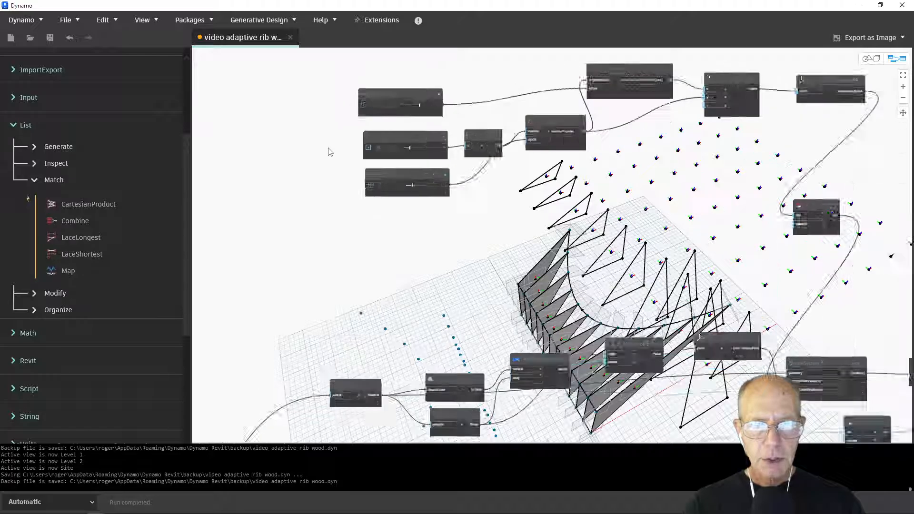
pyautogui.scroll(2, 329, 151)
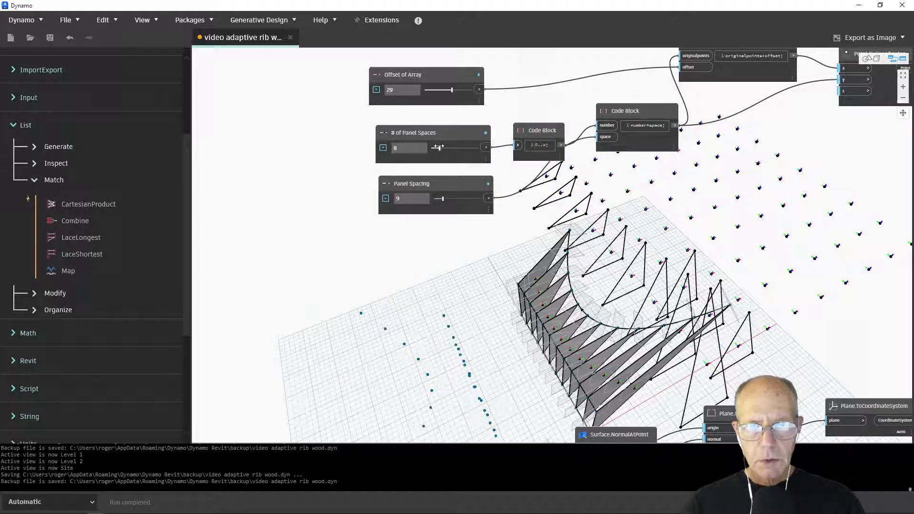
pyautogui.moveTo(437, 148); pyautogui.dragTo(437, 148)
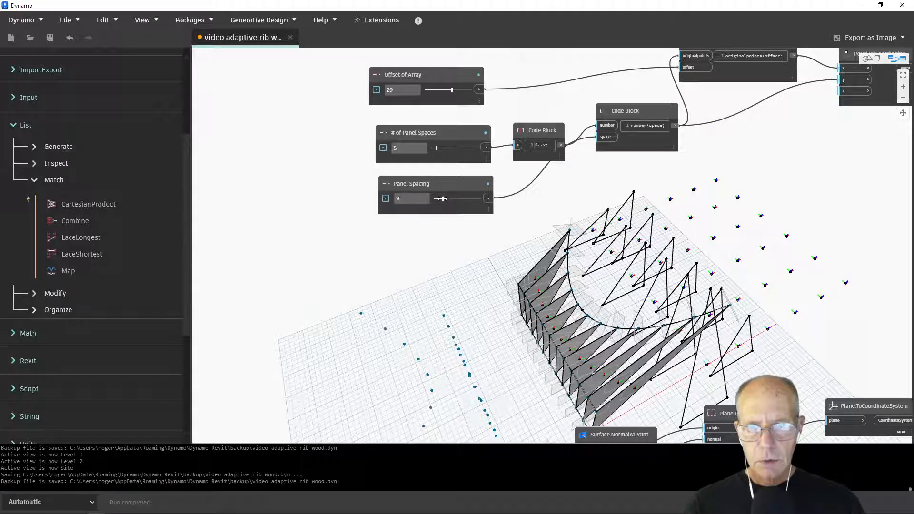
# Step: Set Panel Spacing to 15 and Offset of Array to 34, then return to Revit to view the Site plan
pyautogui.moveTo(442, 199); pyautogui.dragTo(448, 195)
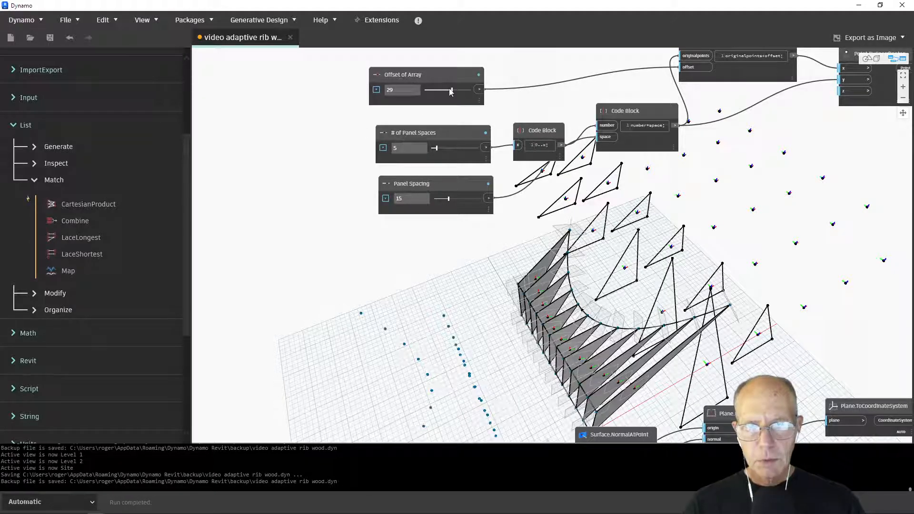
pyautogui.moveTo(452, 89); pyautogui.dragTo(456, 90)
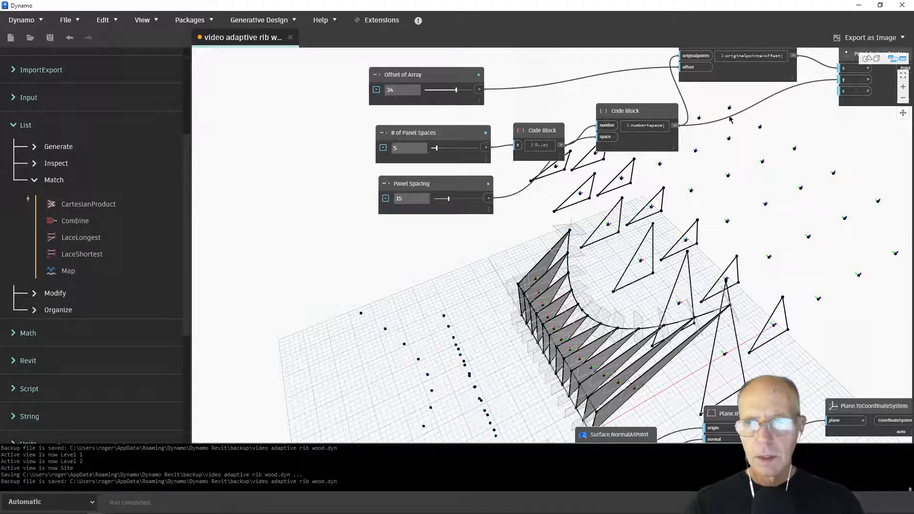
pyautogui.click(857, 5)
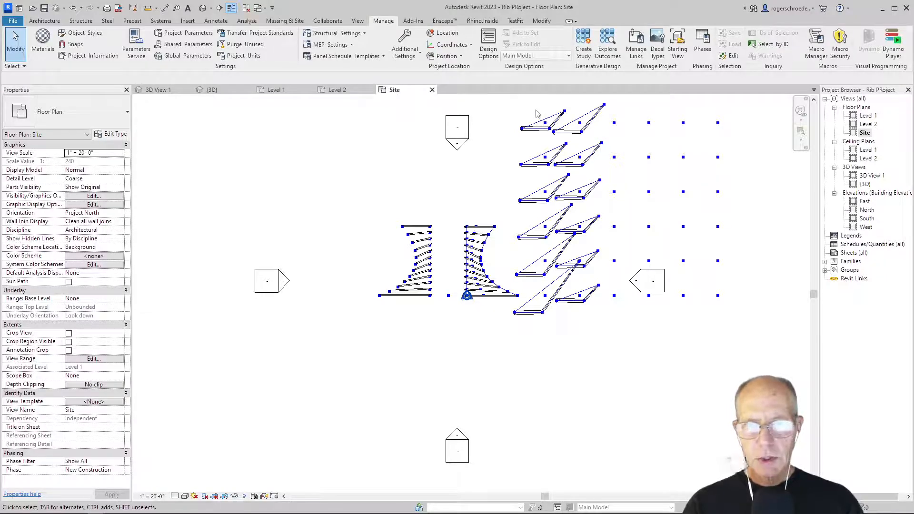
# Step: Switch back to Dynamo and set Panel Spacing to 25 and Offset of Array to 44
pyautogui.moveTo(108, 513)
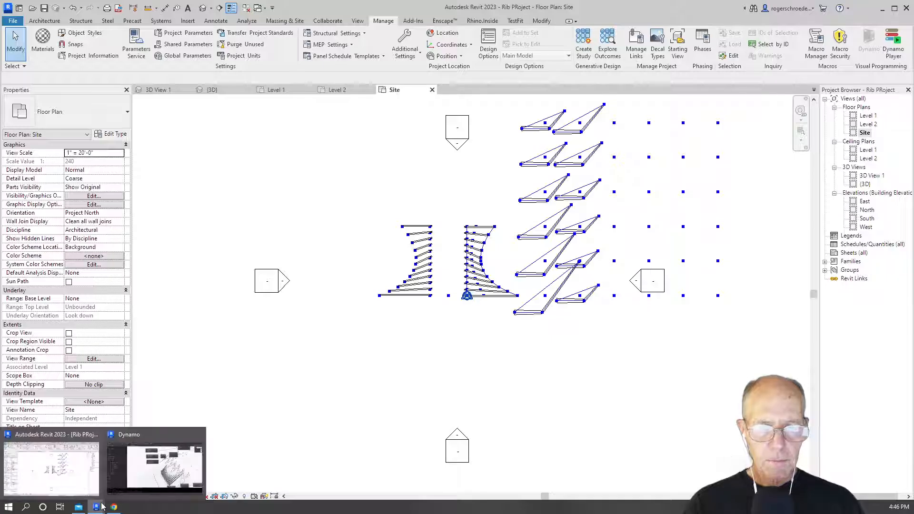
pyautogui.click(122, 479)
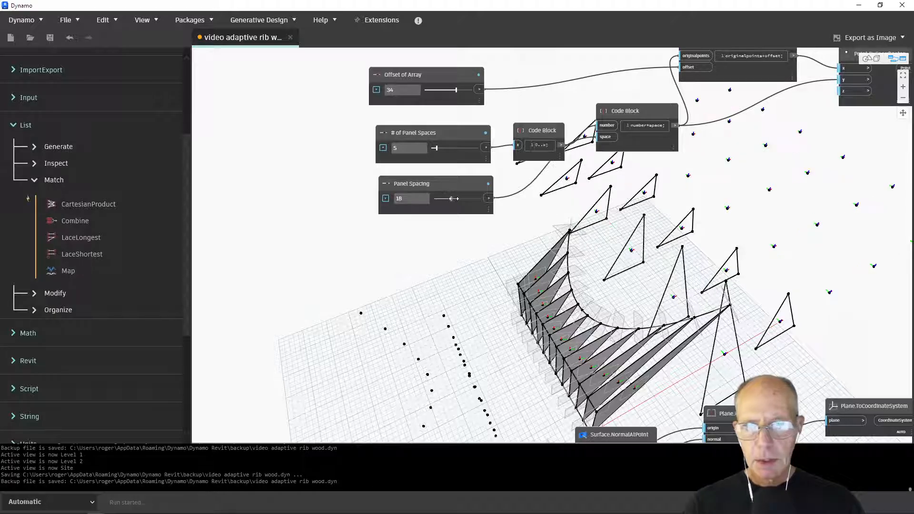
pyautogui.moveTo(448, 198); pyautogui.dragTo(459, 199)
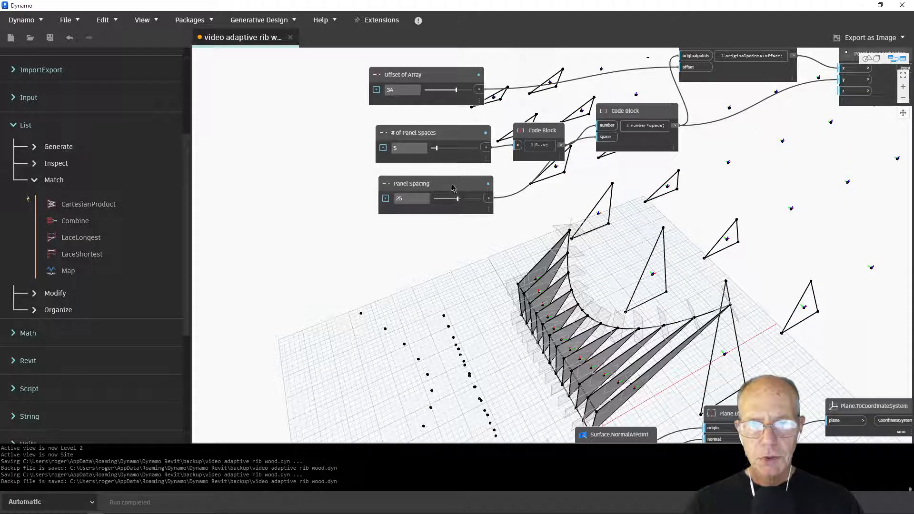
pyautogui.moveTo(455, 89)
pyautogui.mouseDown()
pyautogui.moveTo(444, 90)
pyautogui.moveTo(453, 90)
pyautogui.mouseUp()
pyautogui.moveTo(459, 90); pyautogui.dragTo(465, 90)
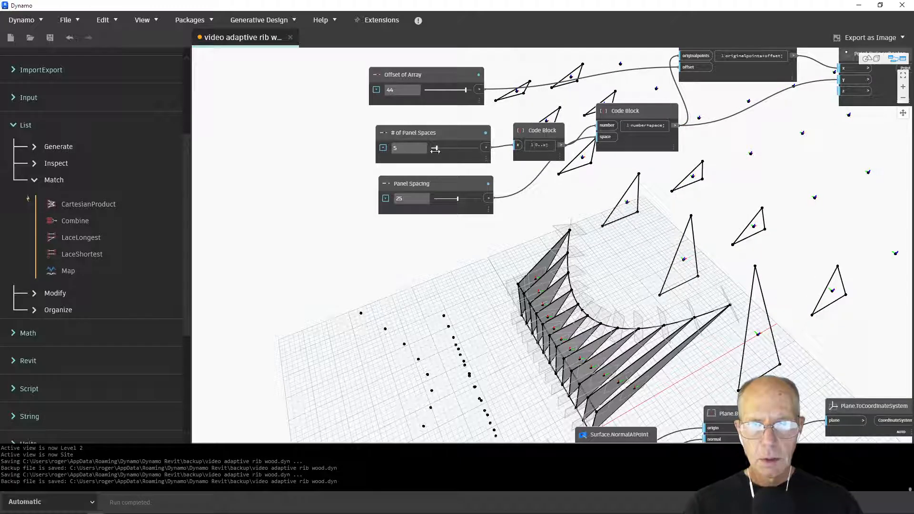
# Step: Set # of Panel Spaces to 4
pyautogui.doubleClick(402, 147)
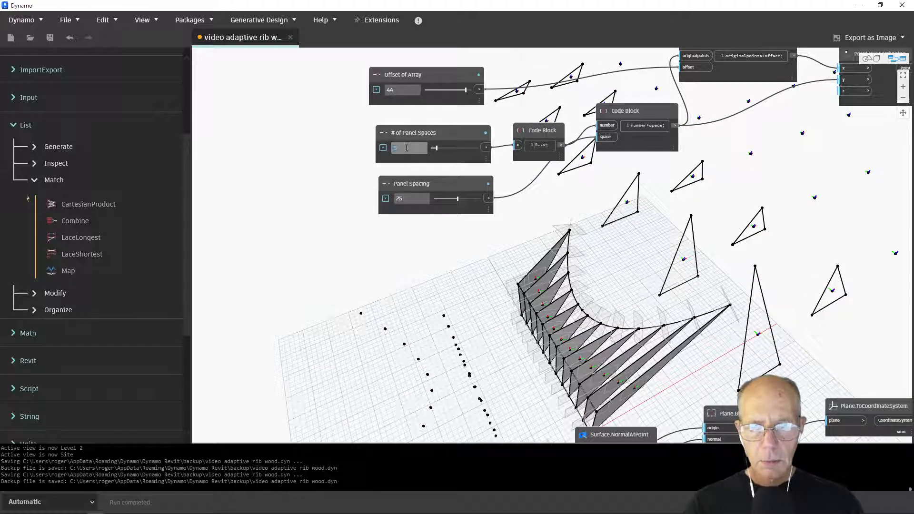
pyautogui.write('4')
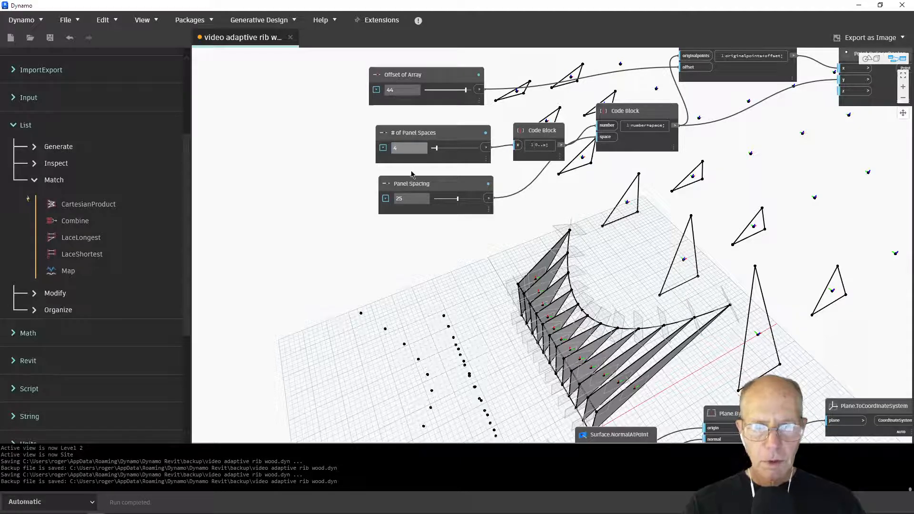
pyautogui.press('Return')
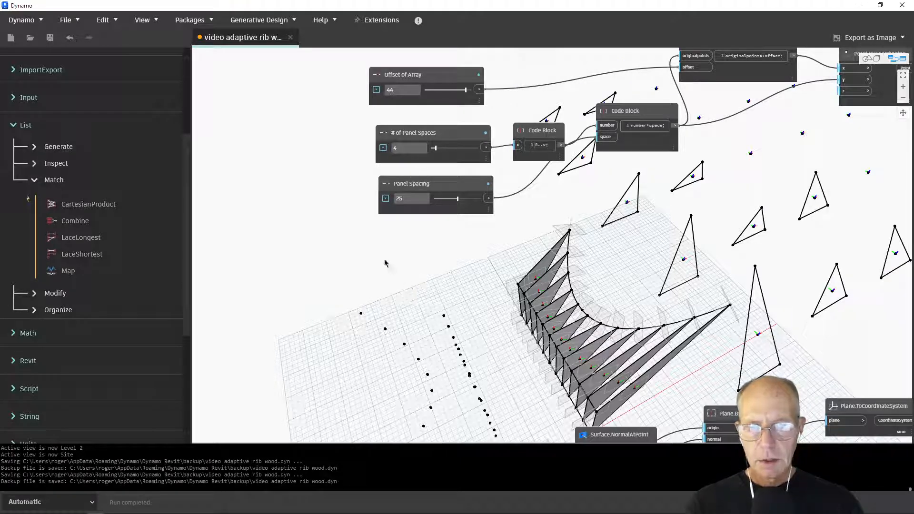
pyautogui.scroll(-3, 385, 263)
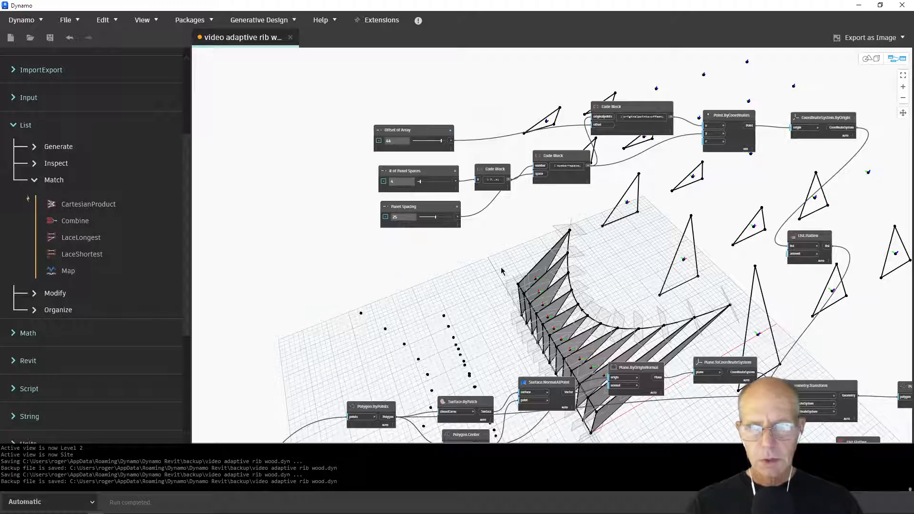
# Step: Switch to Revit's Site plan and place an aligned dimension below the first-column bottom rib, between its base placement points 1 and 2
pyautogui.click(859, 5)
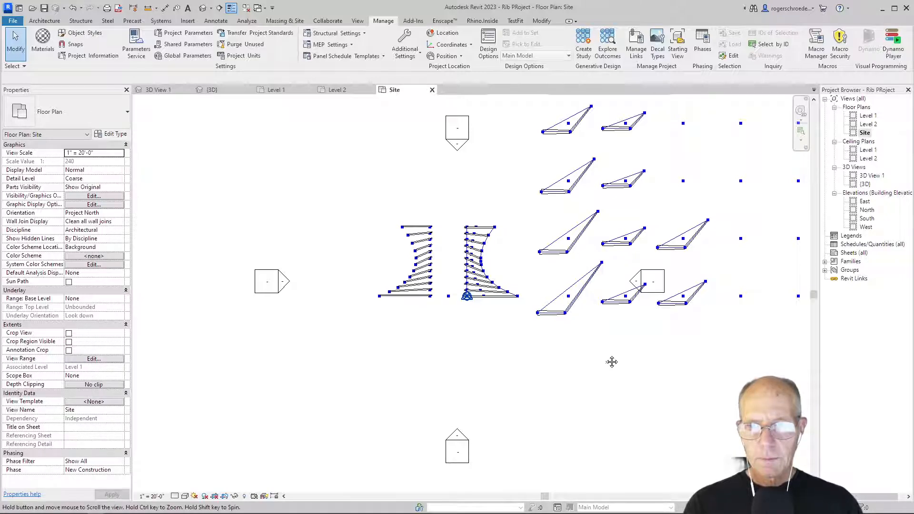
pyautogui.moveTo(612, 361); pyautogui.dragTo(490, 428, button='middle')
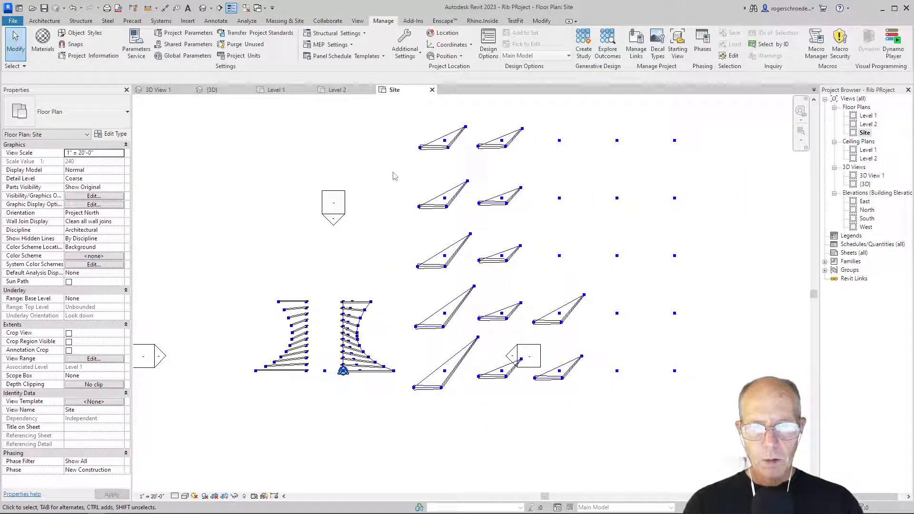
pyautogui.scroll(1, 433, 423)
pyautogui.scroll(2, 433, 423)
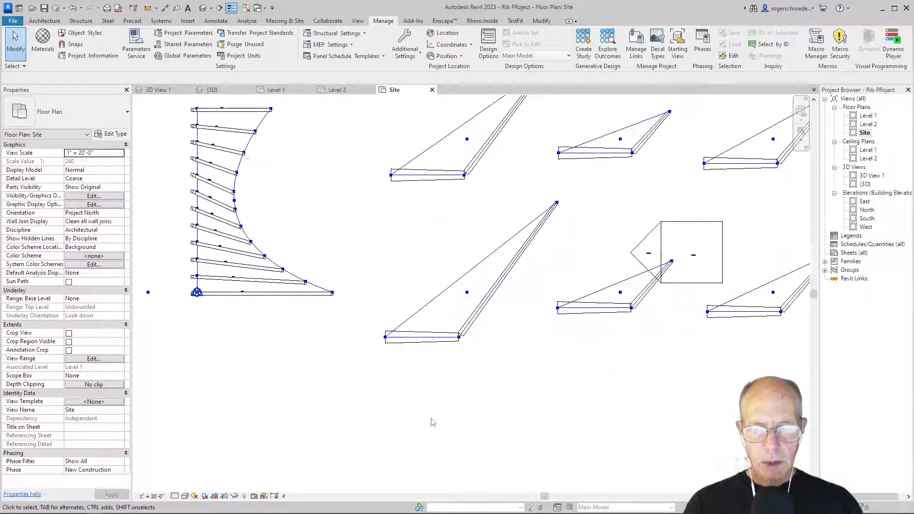
pyautogui.scroll(1, 432, 423)
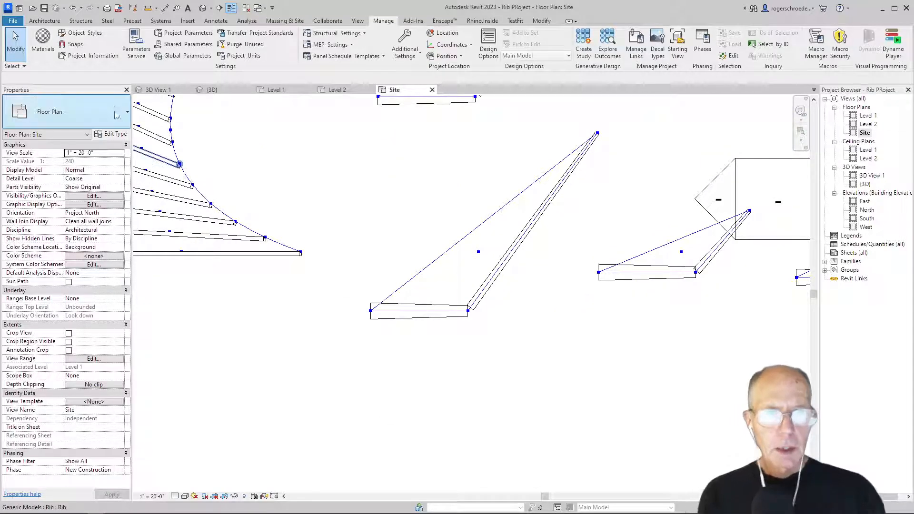
pyautogui.click(216, 20)
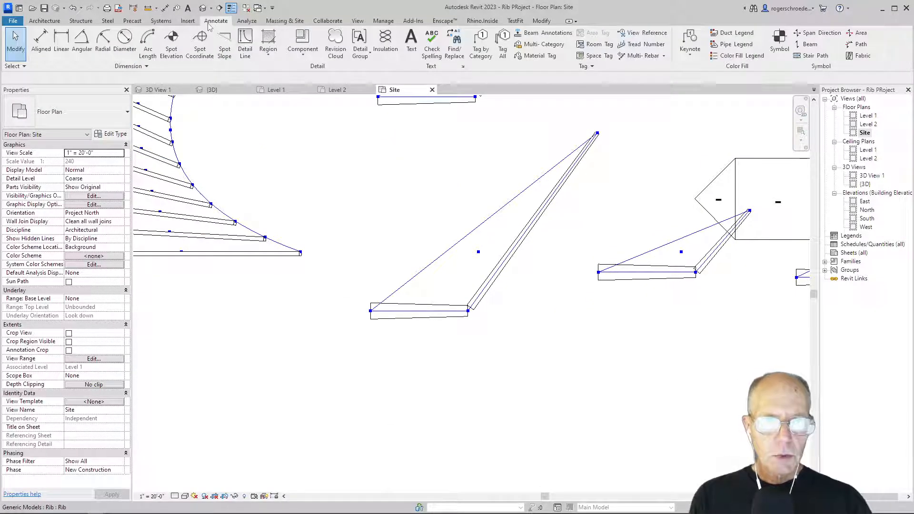
pyautogui.click(41, 43)
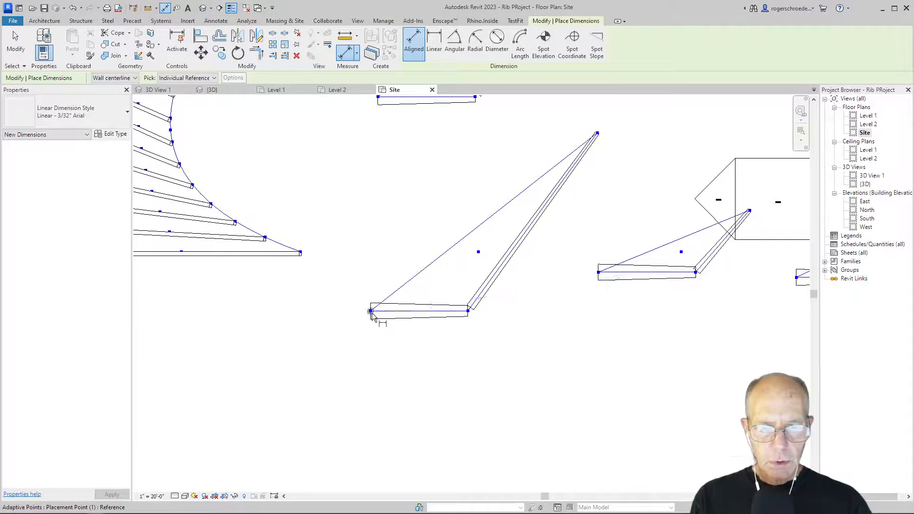
pyautogui.click(468, 311)
pyautogui.click(466, 384)
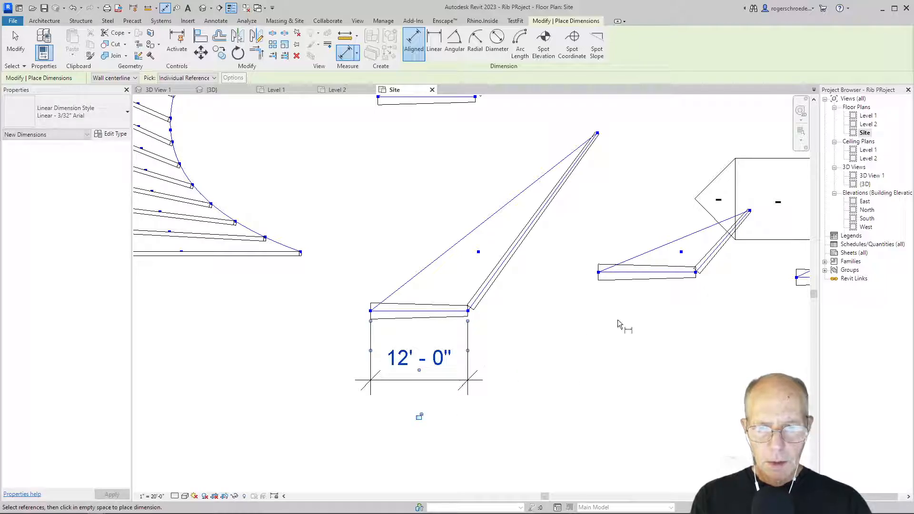
# Step: Place an aligned dimension across the base of the neighbouring second-column rib, in line with the first base dimension
pyautogui.click(603, 273)
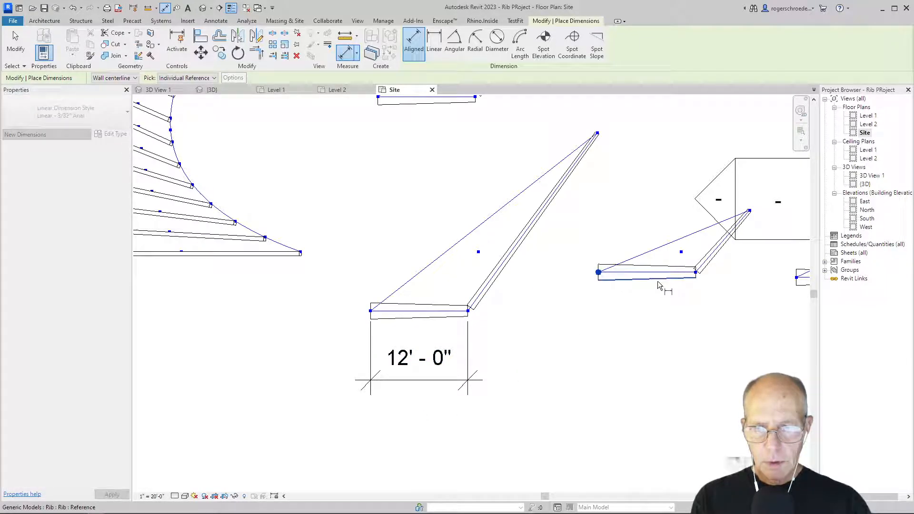
pyautogui.click(697, 273)
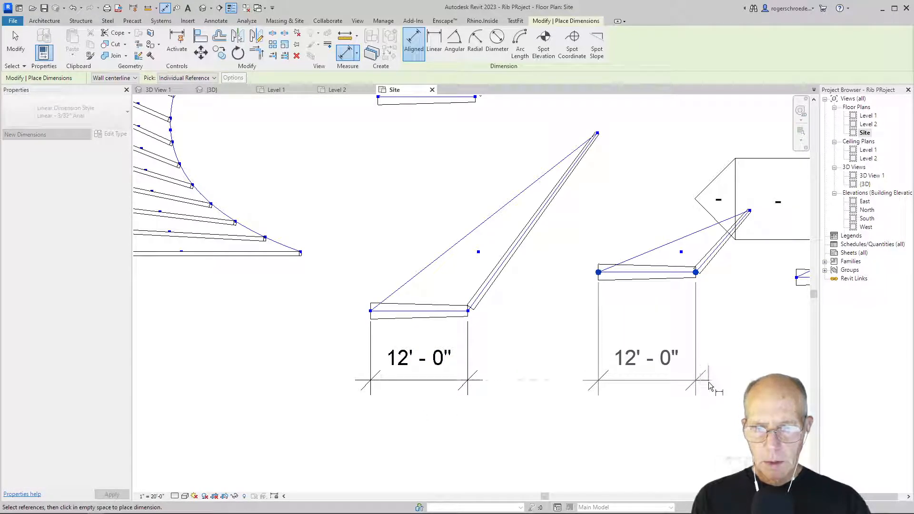
pyautogui.click(710, 387)
# Step: Place an aligned dimension along the sloping leg of the first-column bottom rib, between placement points 2 and 3
pyautogui.click(469, 311)
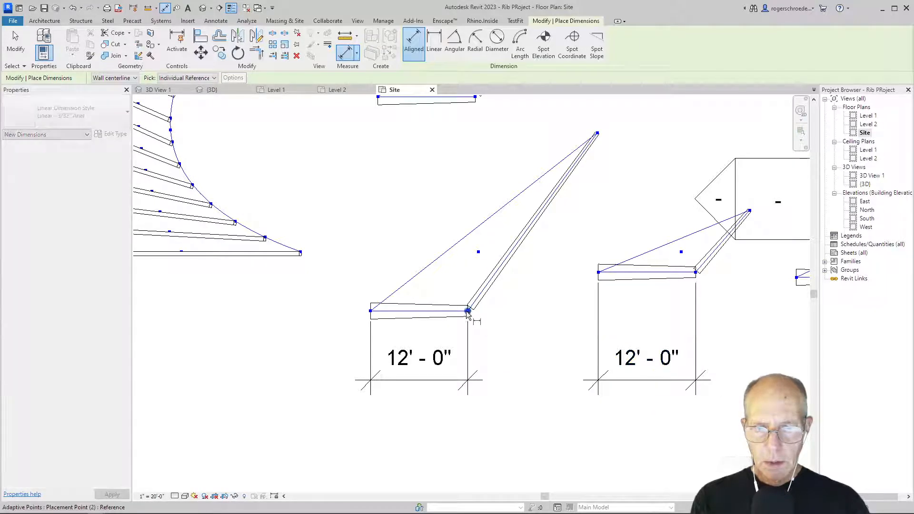
pyautogui.click(597, 133)
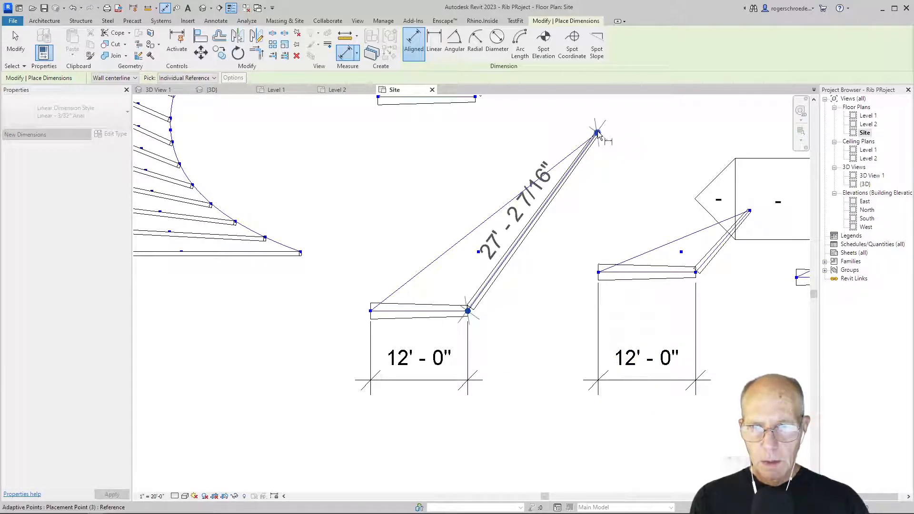
pyautogui.click(618, 200)
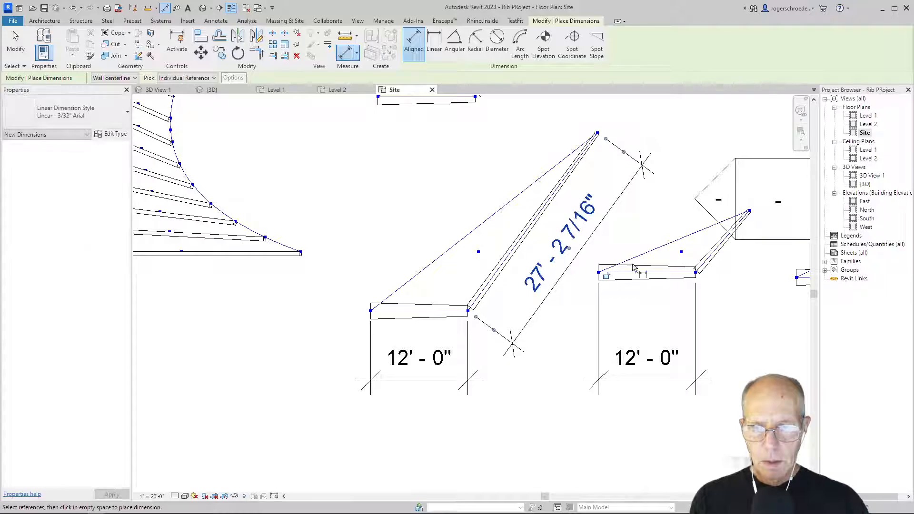
pyautogui.moveTo(613, 288); pyautogui.dragTo(449, 338, button='middle')
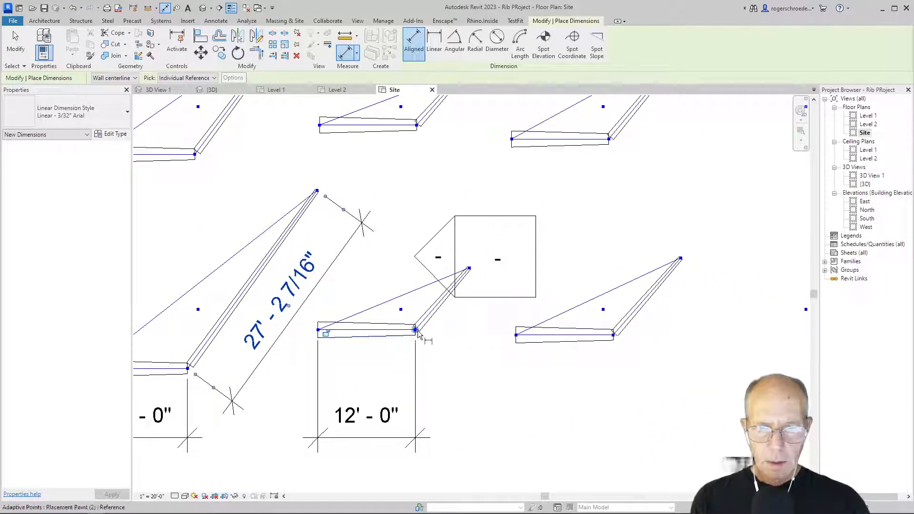
# Step: Place an aligned dimension along the sloping leg of the second-column bottom rib, between placement points 2 and 3
pyautogui.click(415, 330)
pyautogui.click(469, 270)
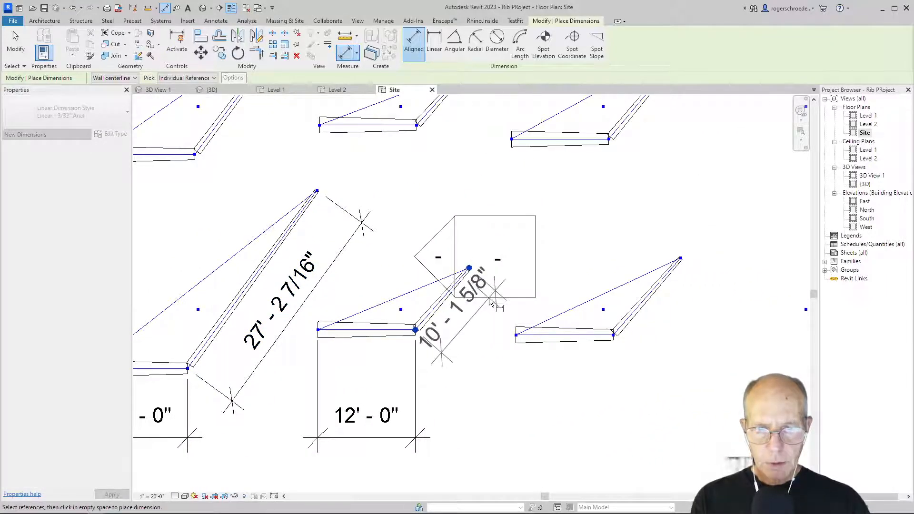
pyautogui.click(498, 310)
# Step: Place an angular dimension between the base and sloping leg of the first-column bottom rib, with its arc above the base
pyautogui.scroll(-2, 498, 310)
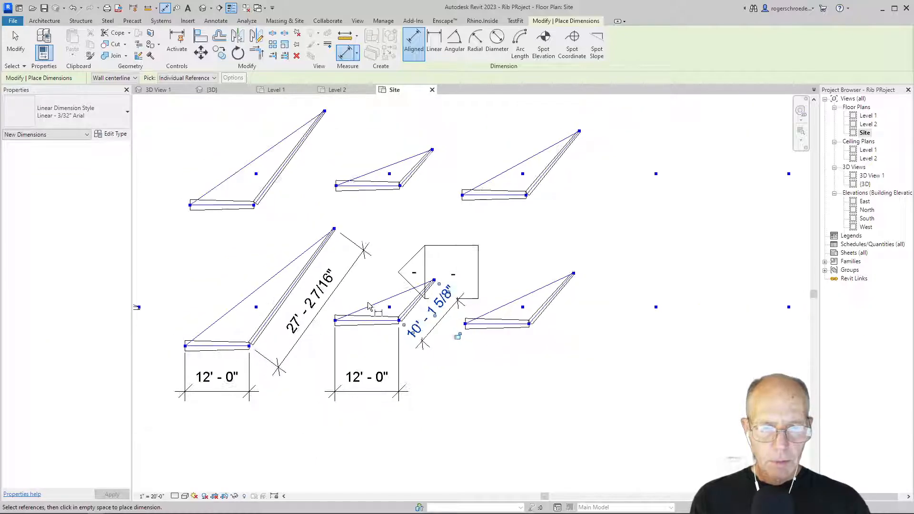
pyautogui.moveTo(498, 310); pyautogui.dragTo(572, 322, button='middle')
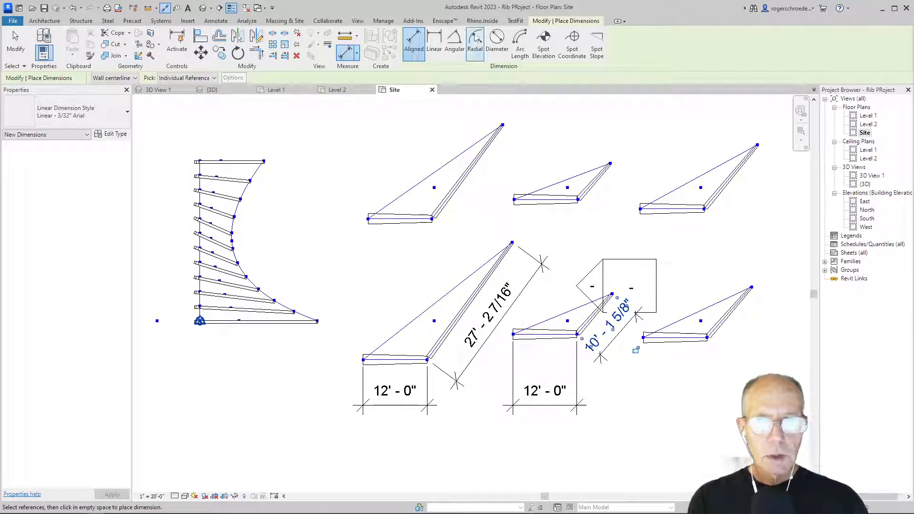
pyautogui.click(460, 39)
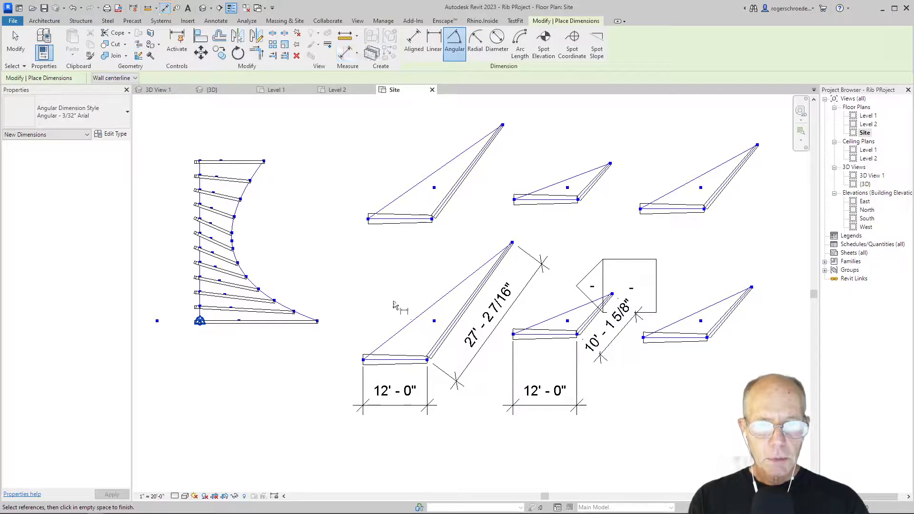
pyautogui.click(401, 365)
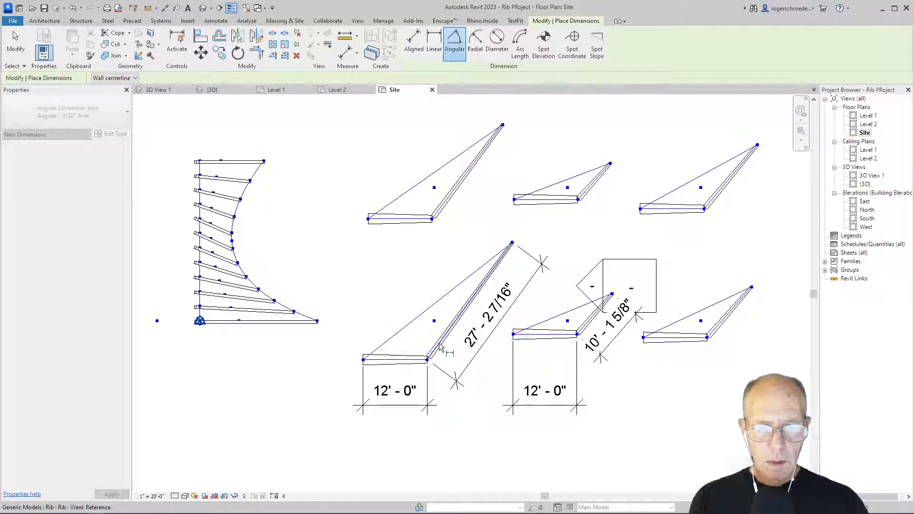
pyautogui.click(436, 351)
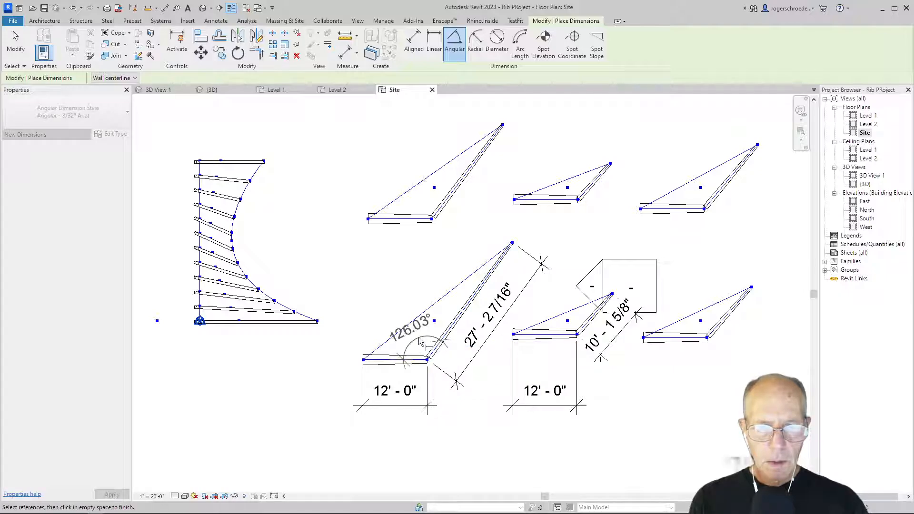
pyautogui.click(404, 312)
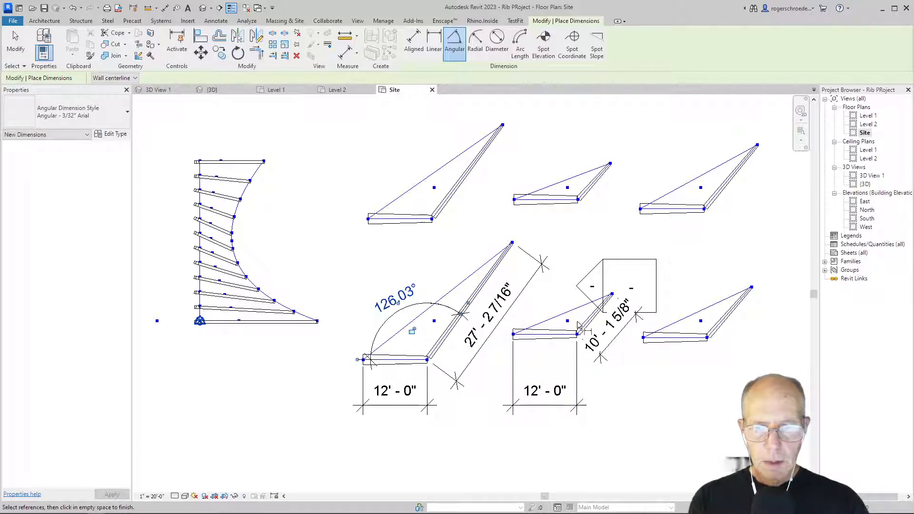
# Step: Add an angular dimension between the base and sloping leg of the second-column bottom rib, on the inner side of the corner
pyautogui.click(551, 337)
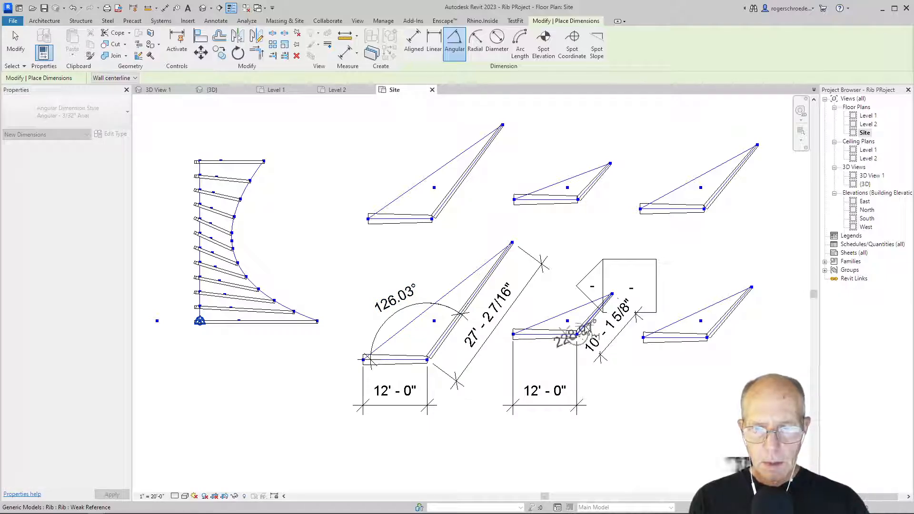
pyautogui.click(588, 322)
pyautogui.click(559, 308)
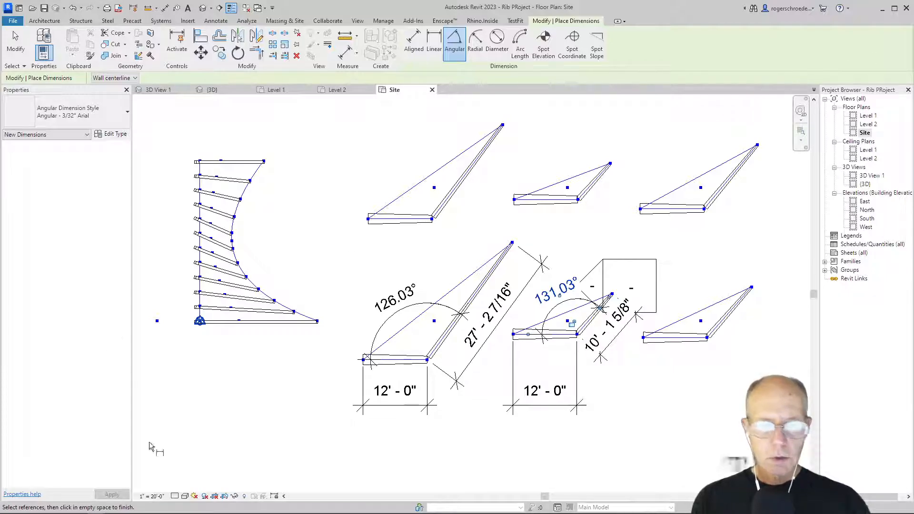
# Step: Switch to Dynamo and set the Height slider in the graph's input group to 16
pyautogui.moveTo(105, 507)
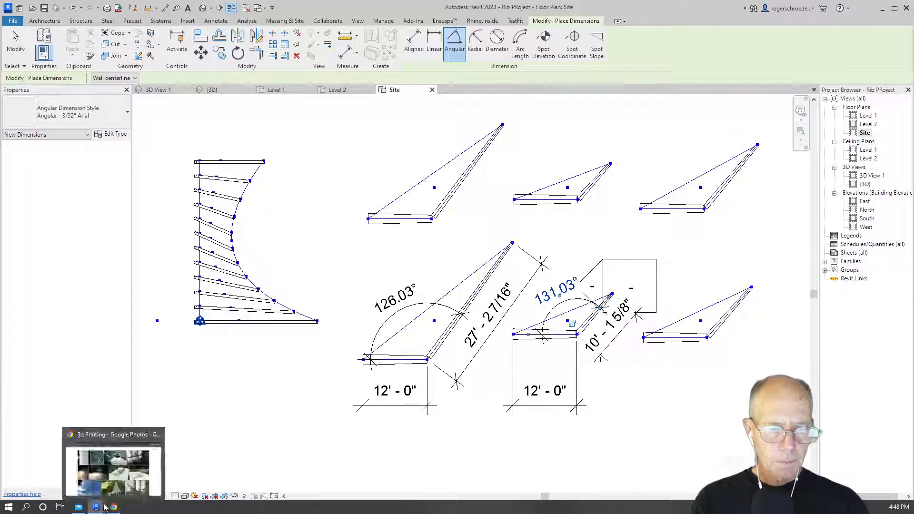
pyautogui.click(152, 464)
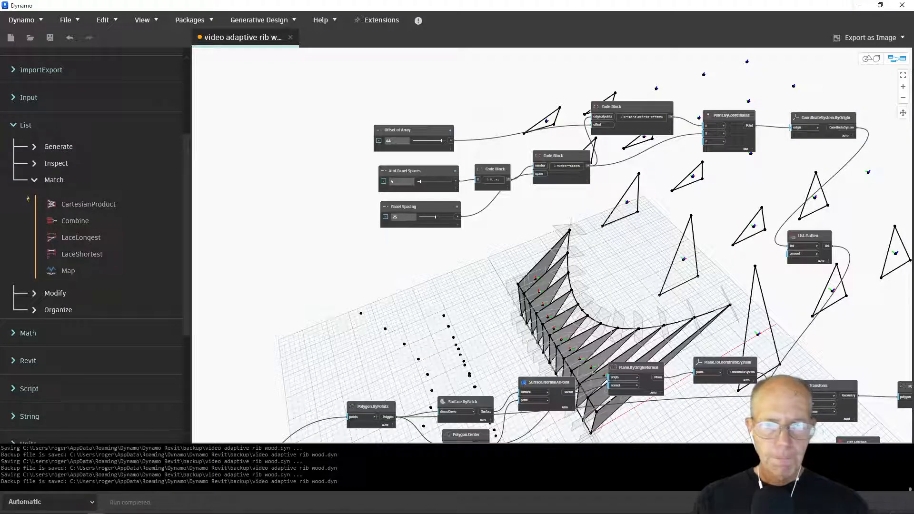
pyautogui.scroll(-4, 375, 251)
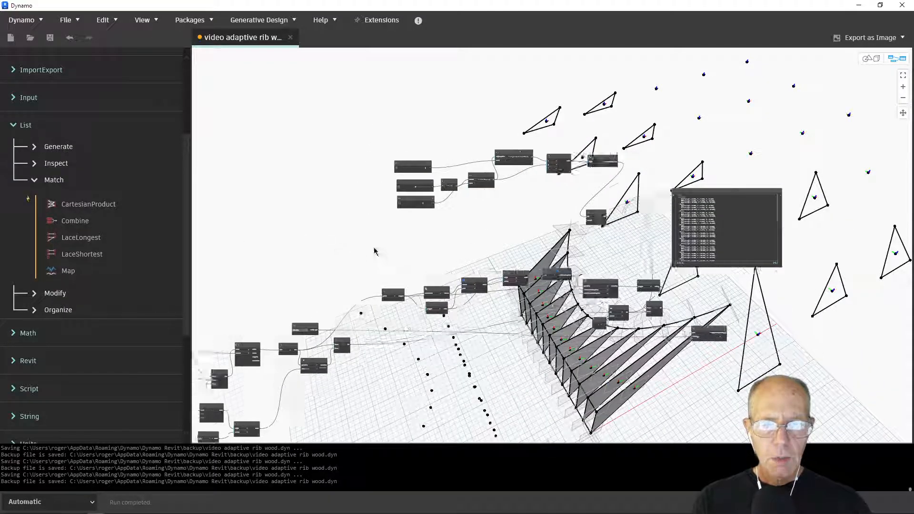
pyautogui.moveTo(374, 251); pyautogui.dragTo(785, 81, button='middle')
pyautogui.scroll(3, 379, 113)
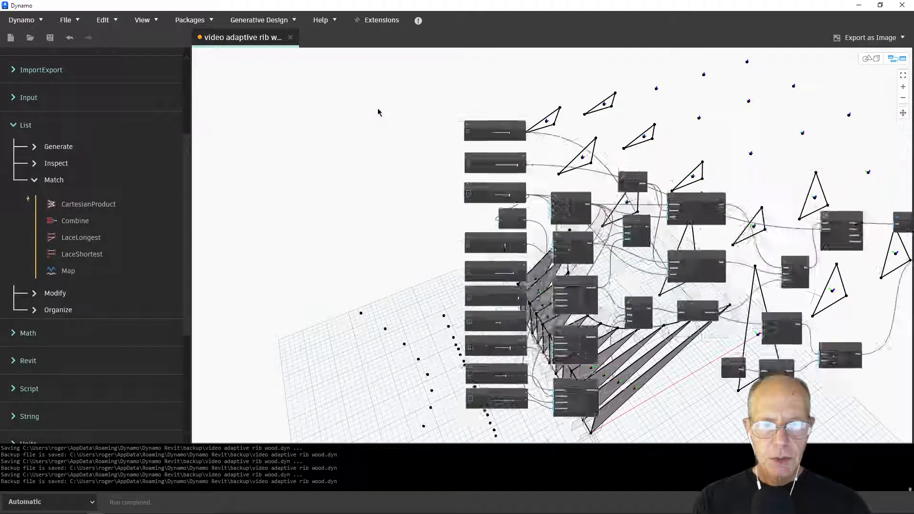
pyautogui.scroll(2, 379, 112)
pyautogui.scroll(2, 448, 191)
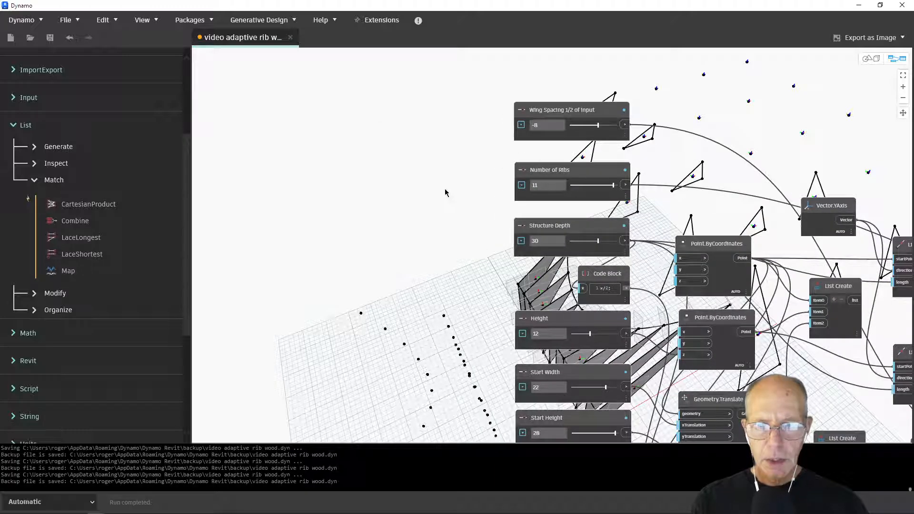
pyautogui.moveTo(546, 334); pyautogui.dragTo(533, 333)
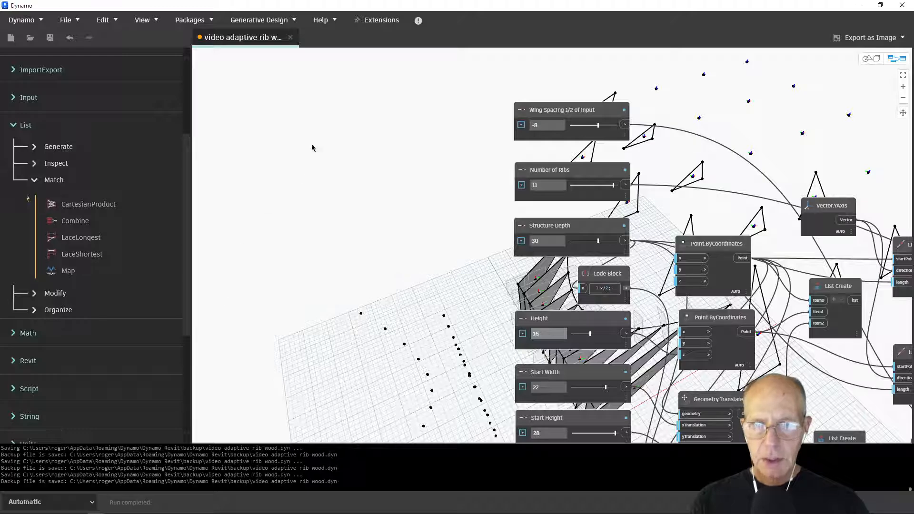
# Step: Set Number of Ribs to 8
pyautogui.moveTo(384, 231); pyautogui.dragTo(359, 220, button='middle')
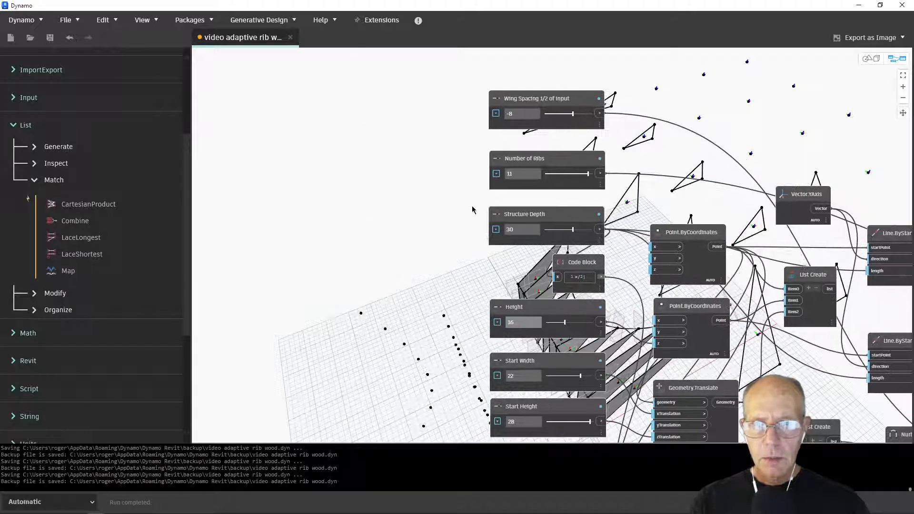
pyautogui.click(521, 173)
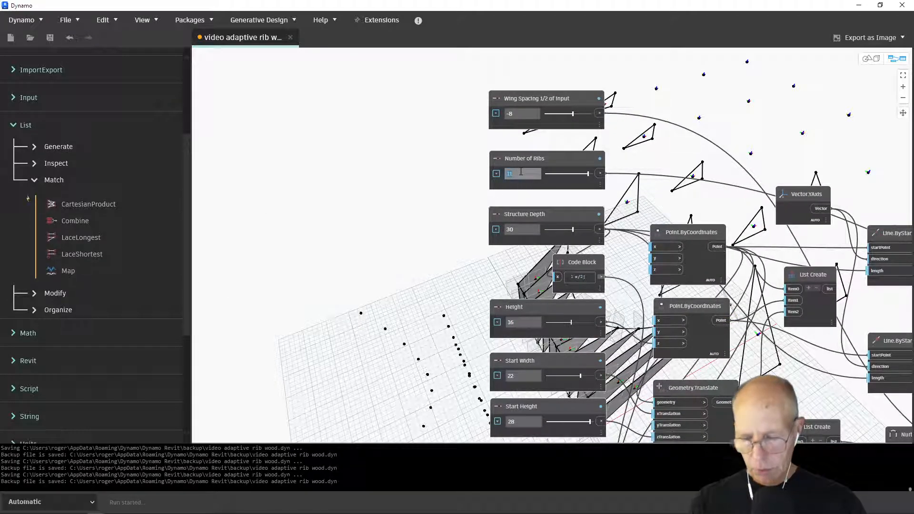
pyautogui.click(409, 172)
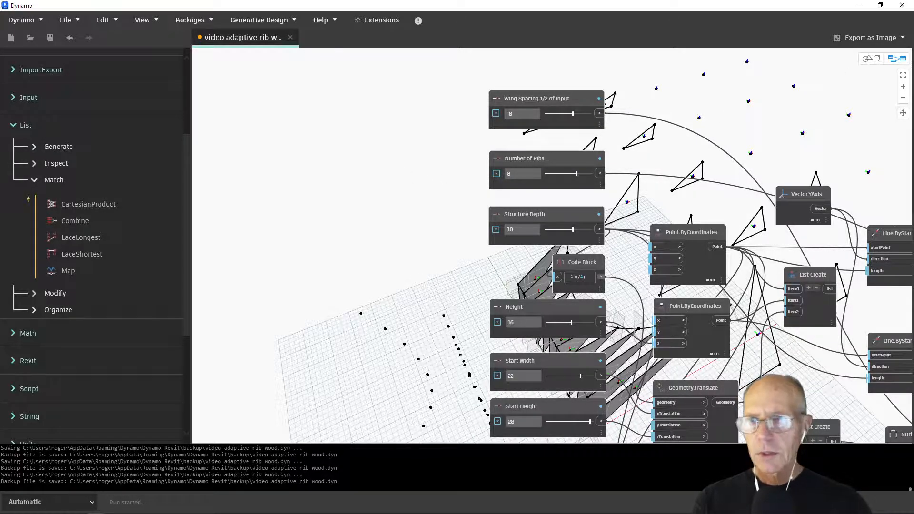
# Step: Switch back to Revit and open the {3D} view
pyautogui.click(859, 8)
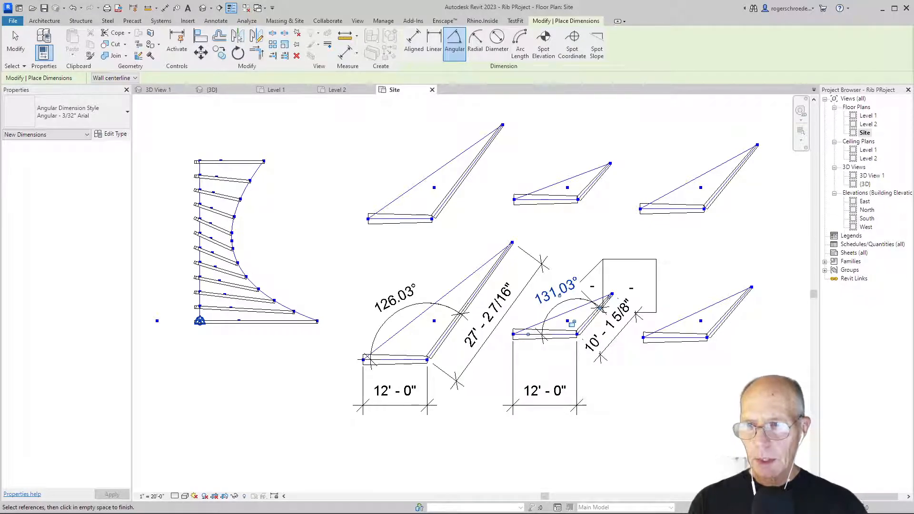
pyautogui.click(865, 184)
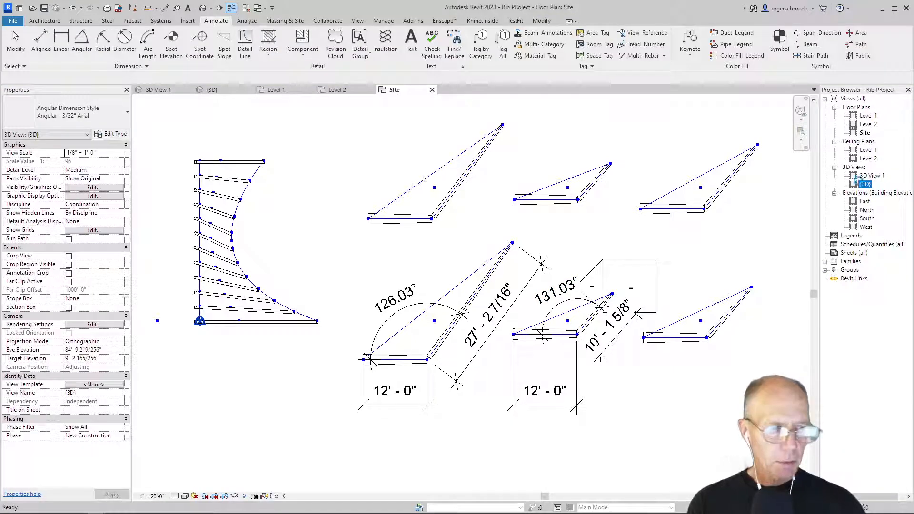
pyautogui.doubleClick(858, 181)
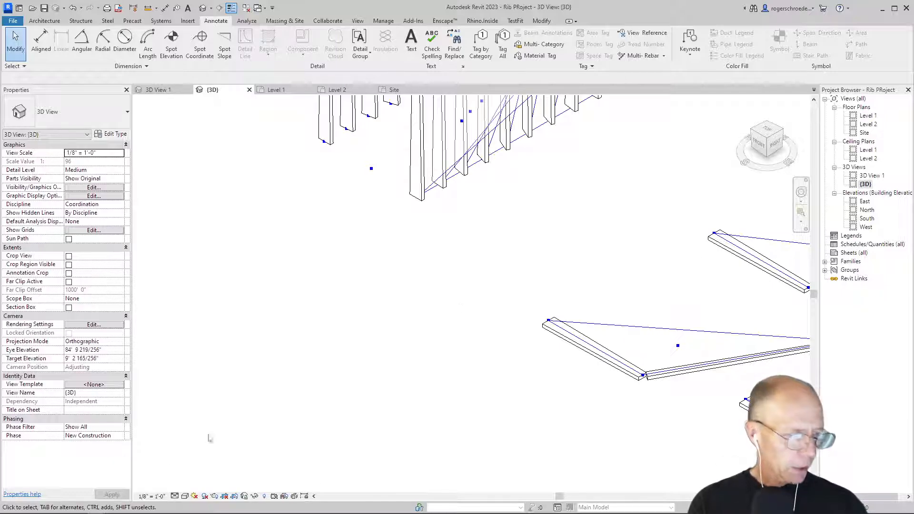
# Step: Check the graph's run status in Dynamo, and return to Revit's Site plan to review the rib dimensions
pyautogui.moveTo(109, 507)
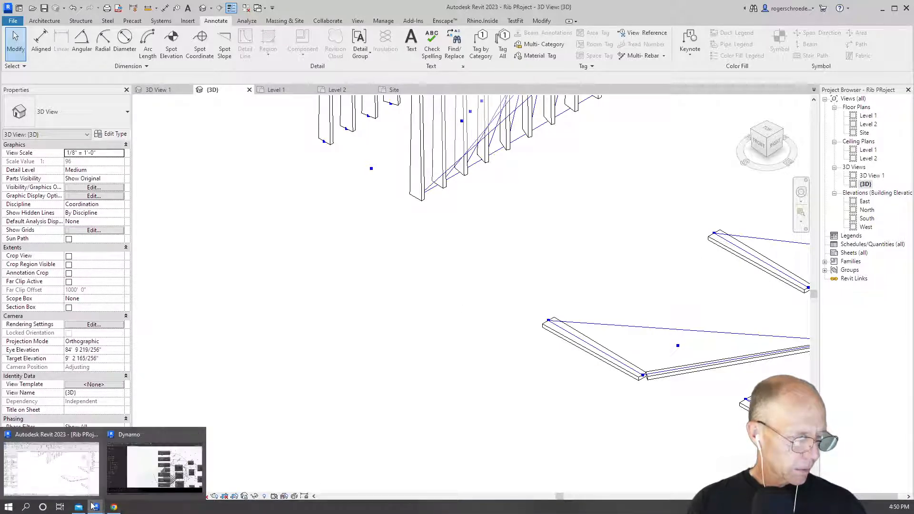
pyautogui.click(154, 468)
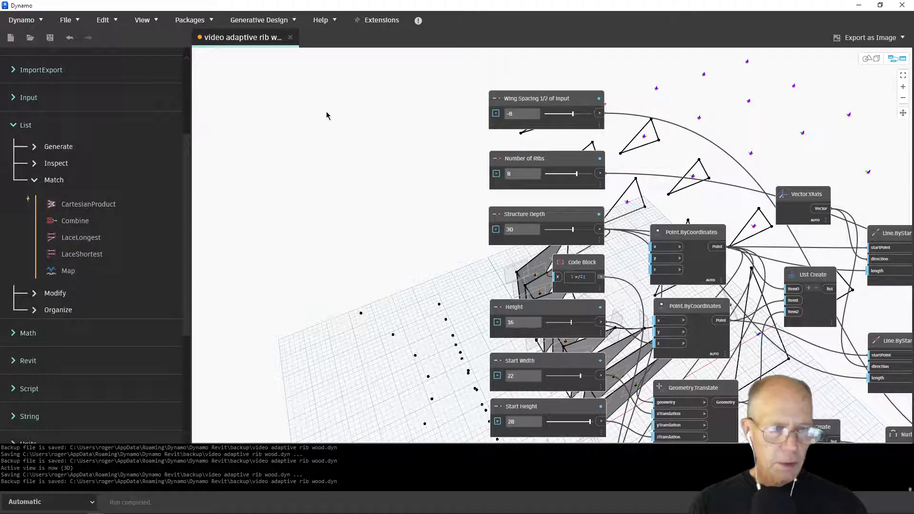
pyautogui.click(859, 6)
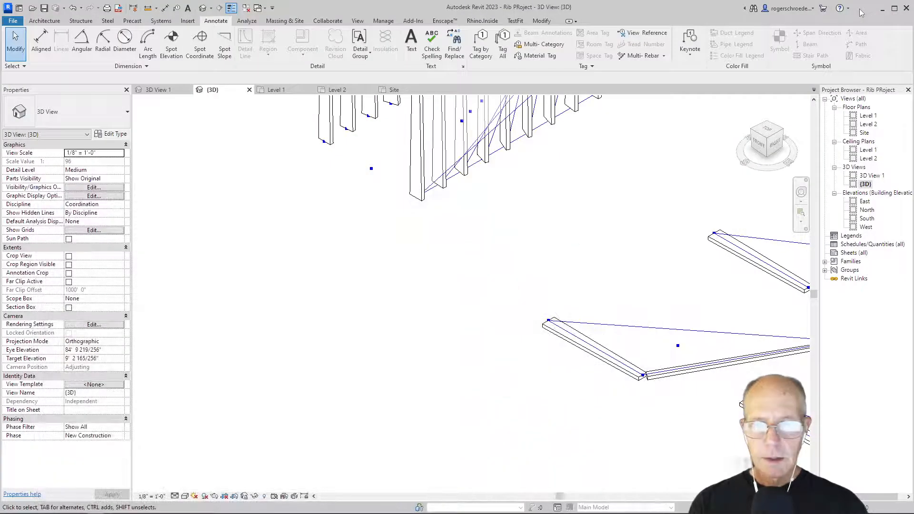
pyautogui.click(400, 91)
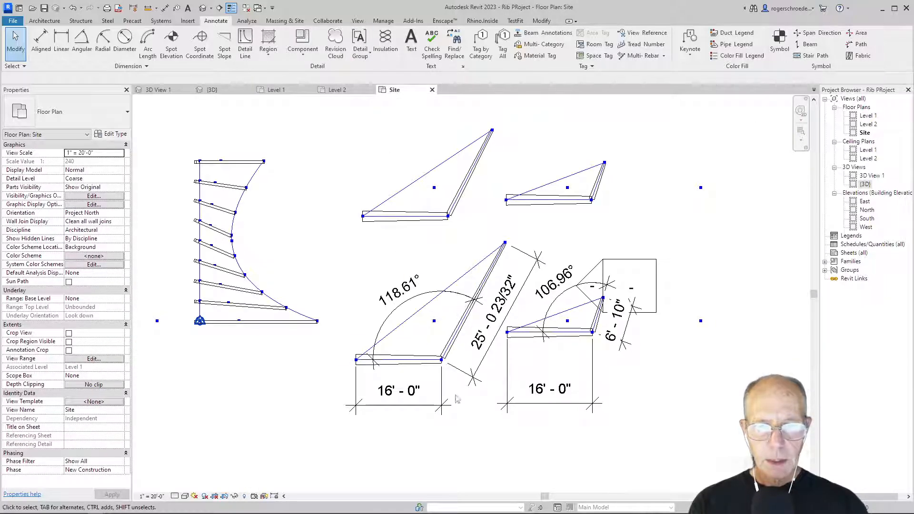